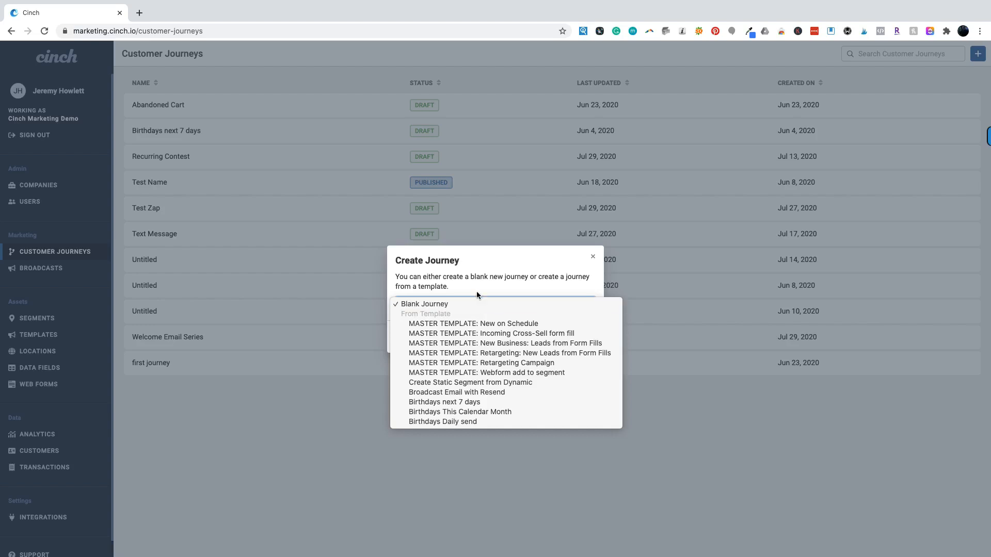
- Create a blank customer journey and name it Welcome Series
click(476, 291)
click(572, 336)
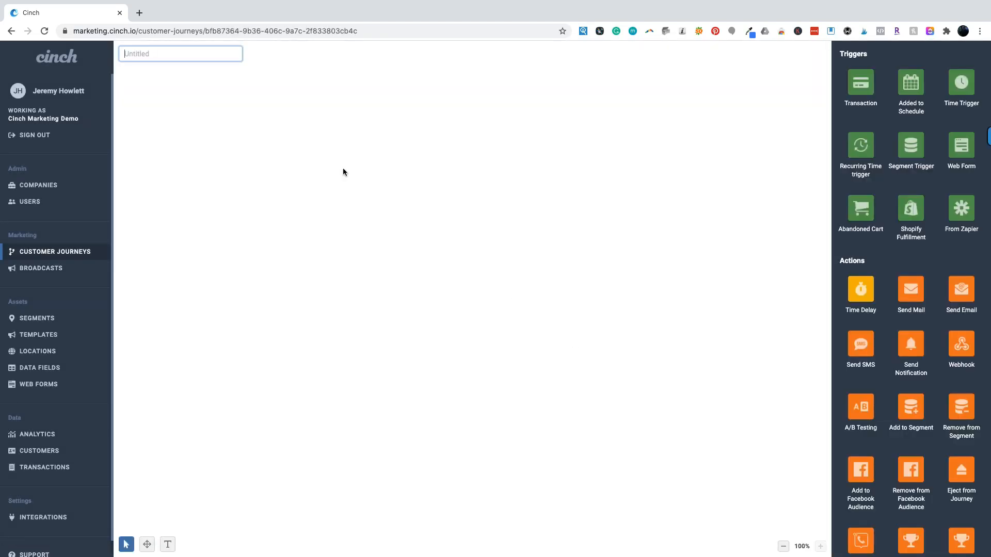
text(Welcome Series)
- Place a Web Form trigger on the journey canvas with a Send Email action below it
drag(958, 149, 159, 219)
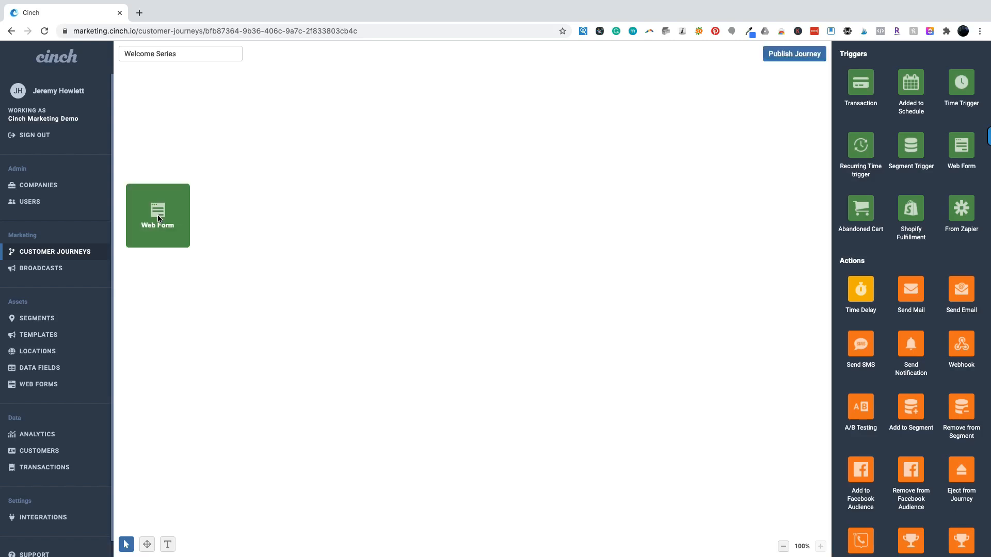
drag(959, 293, 160, 307)
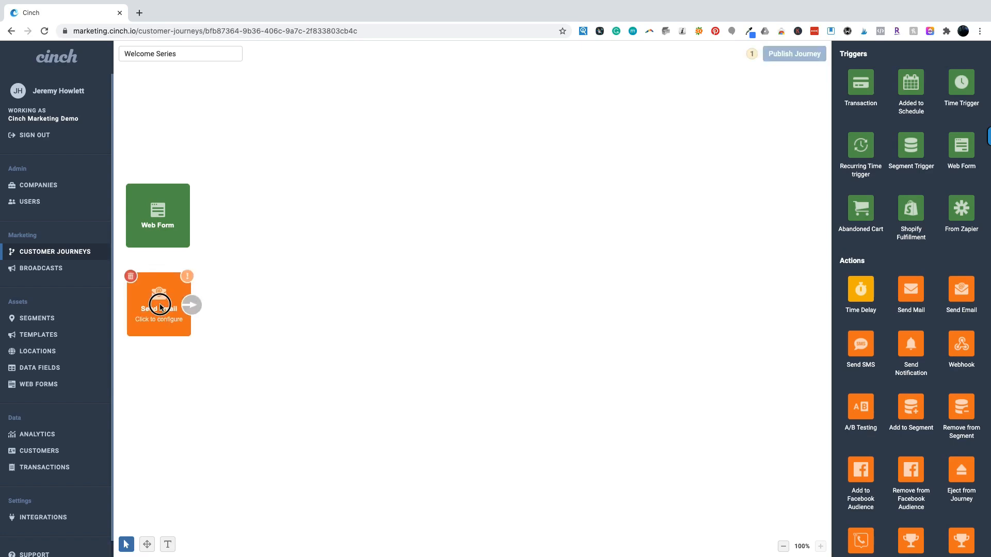
click(160, 229)
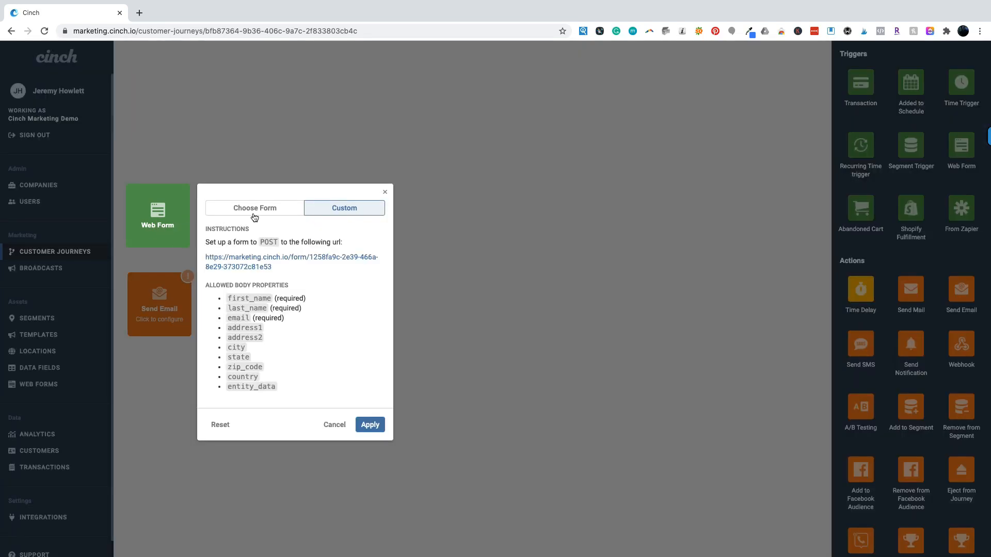
click(254, 208)
click(254, 230)
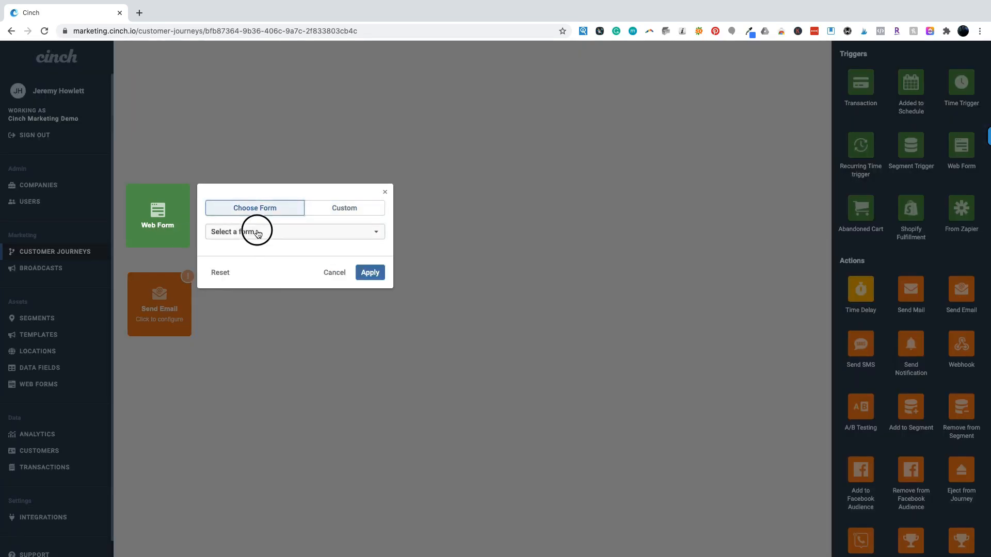
click(335, 272)
- Align the Send Email action beneath the Web Form trigger and connect the trigger to it
mouse_move(135, 246)
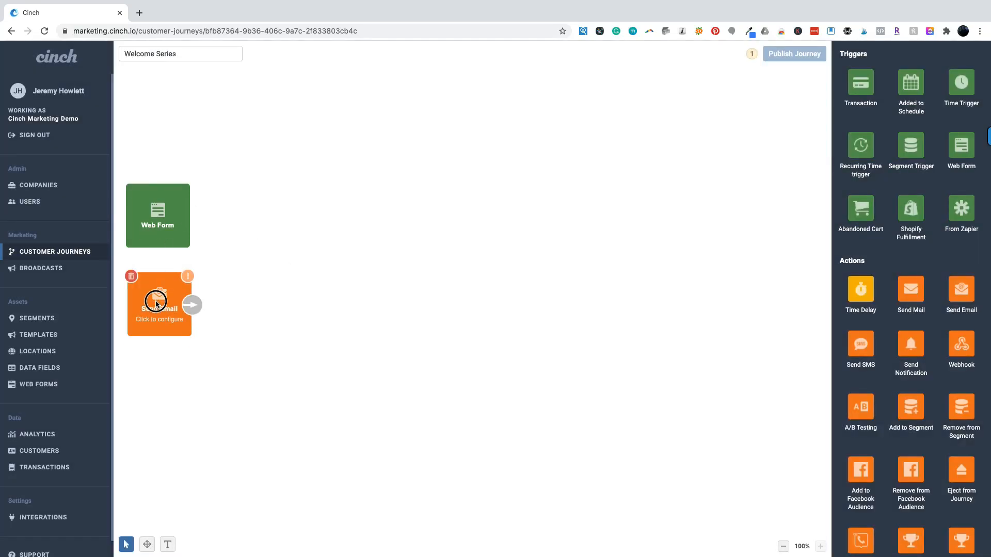
drag(160, 305, 159, 313)
drag(192, 241, 162, 292)
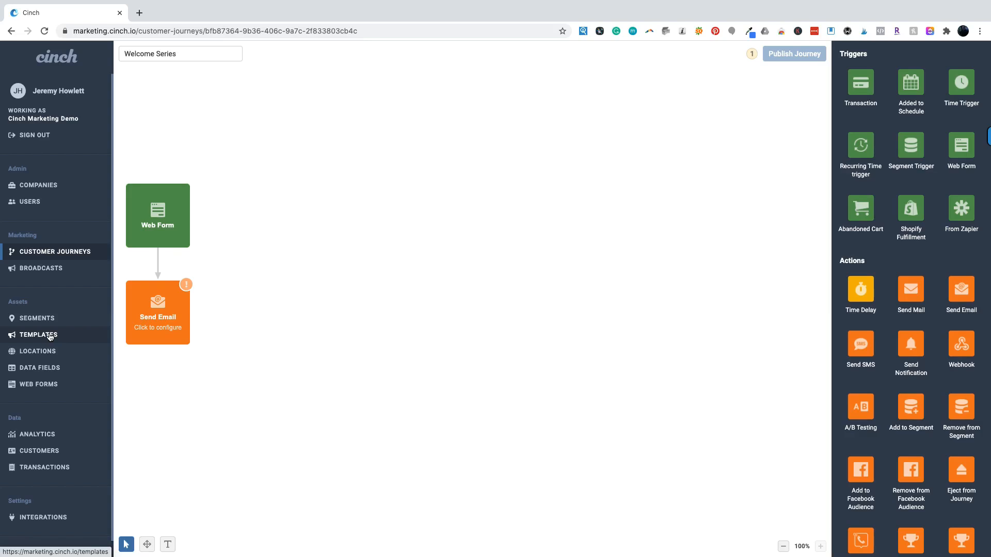
- Create a new email template from the Blank Template option
click(49, 335)
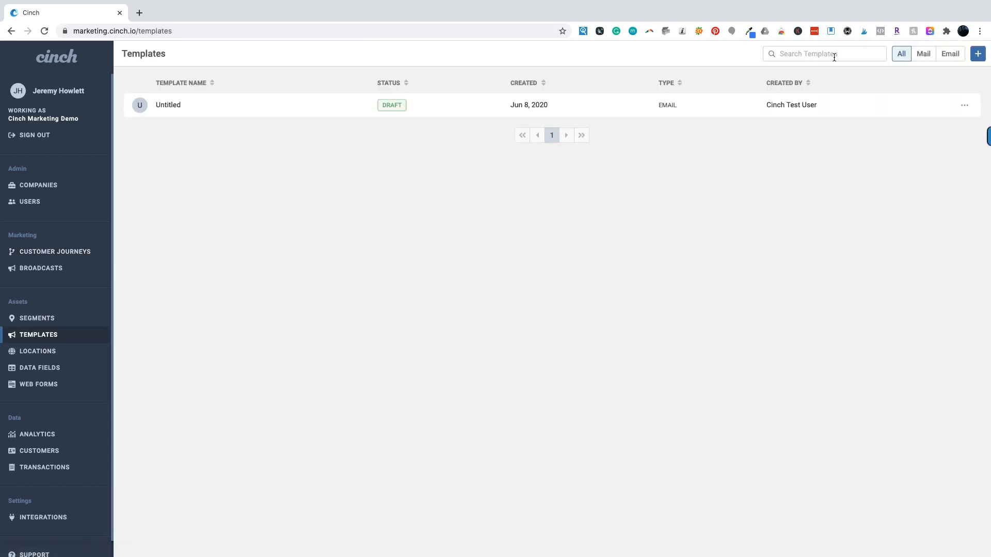
click(978, 54)
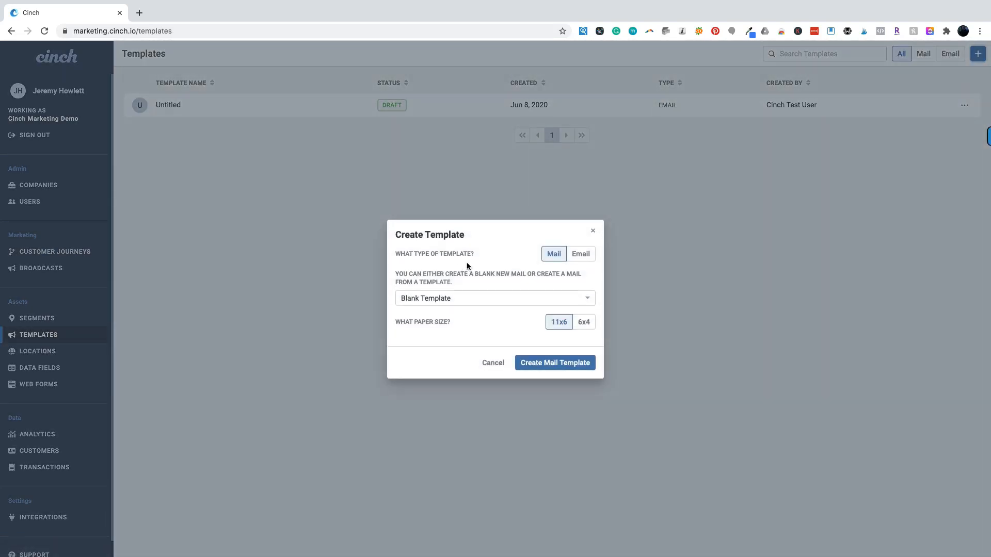
click(577, 254)
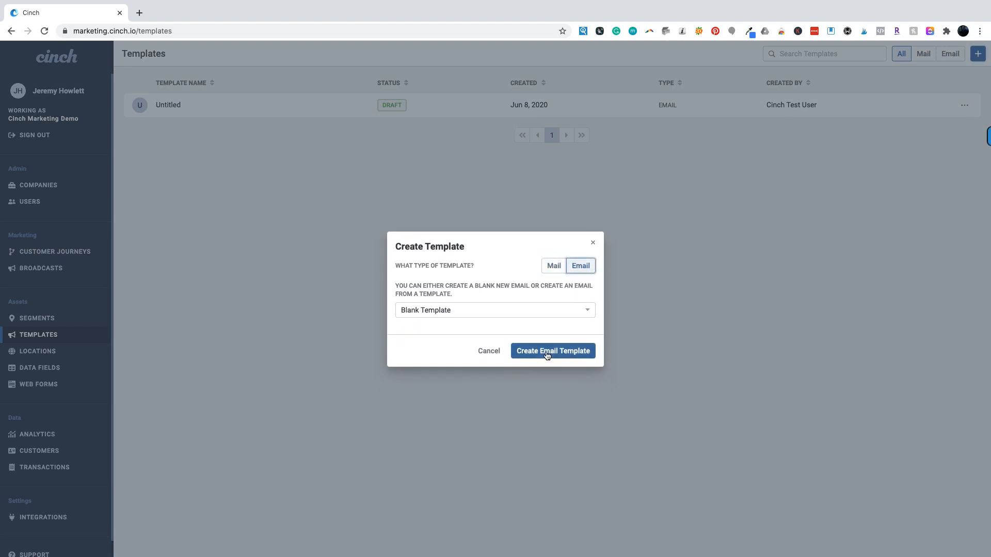
click(544, 353)
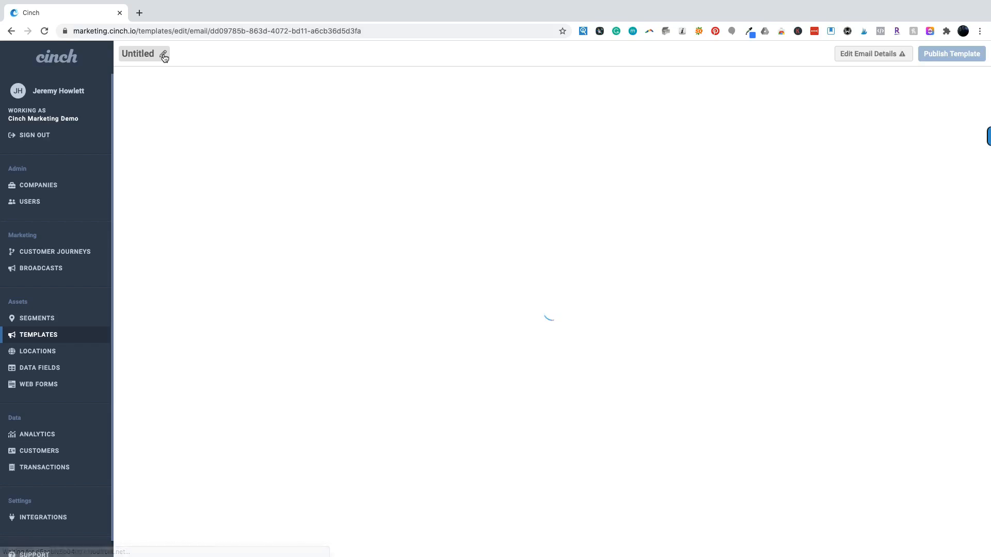
- Rename the new email template as Welcome Opt-in
click(164, 57)
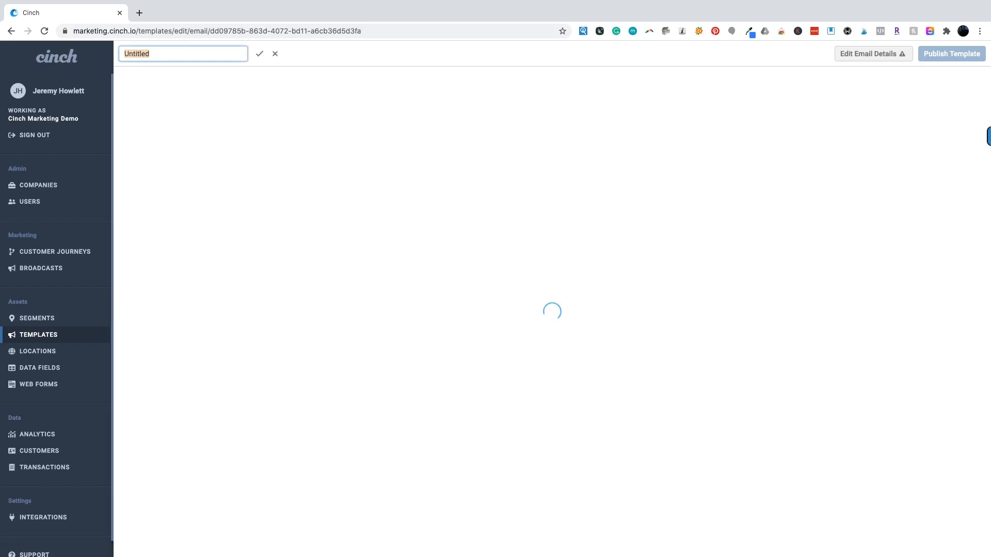
text(Welcome Opt)
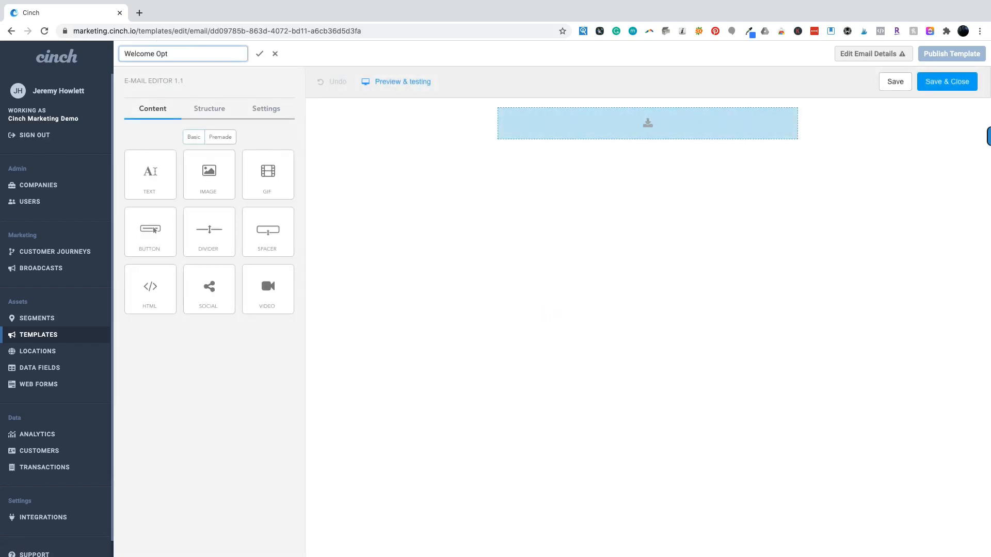
text(-in)
key(Return)
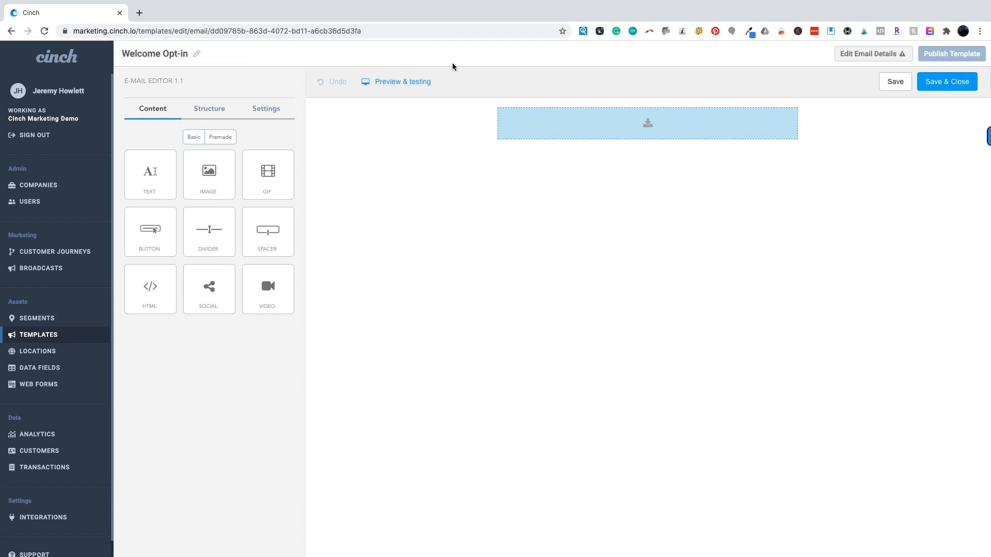
- Save the email details with subject and from name set to test plus a sender e-mail address, and publish the template
click(873, 55)
click(442, 99)
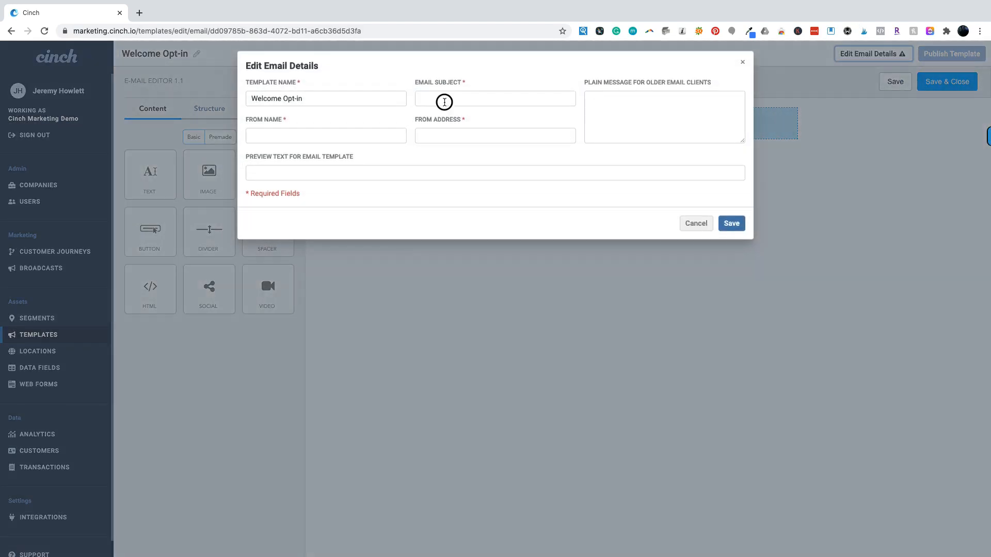
text(te)
click(376, 133)
text(test)
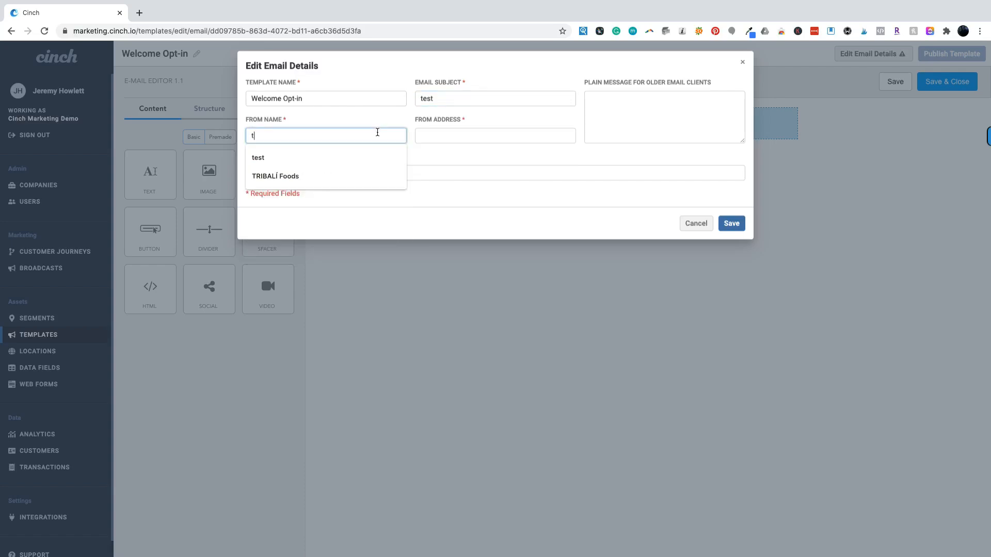
click(449, 137)
text(test)
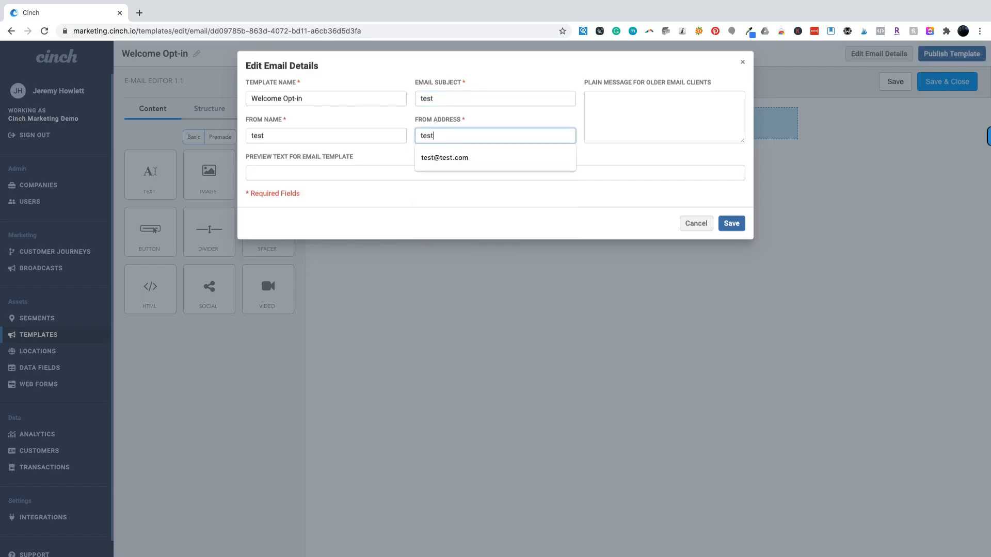
click(451, 165)
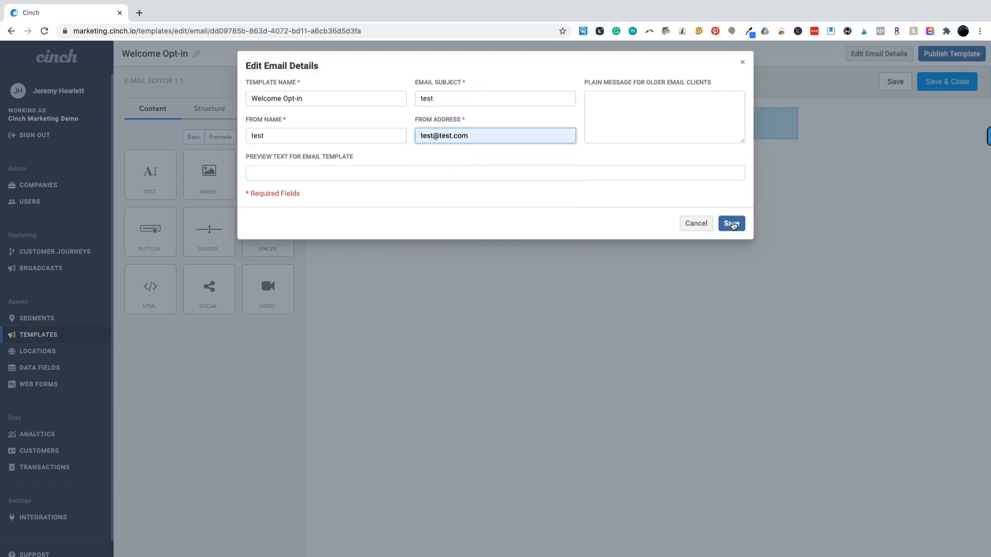
click(732, 223)
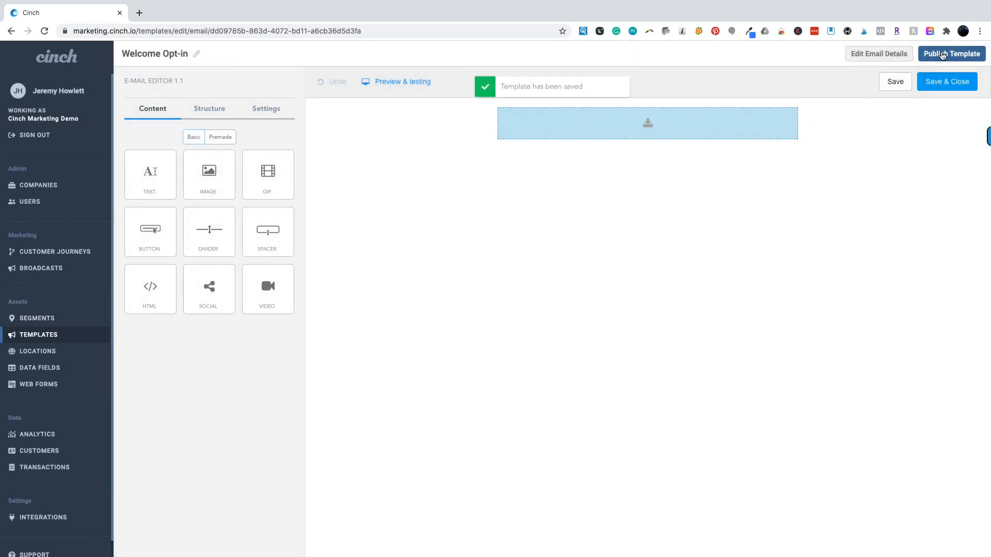
click(941, 56)
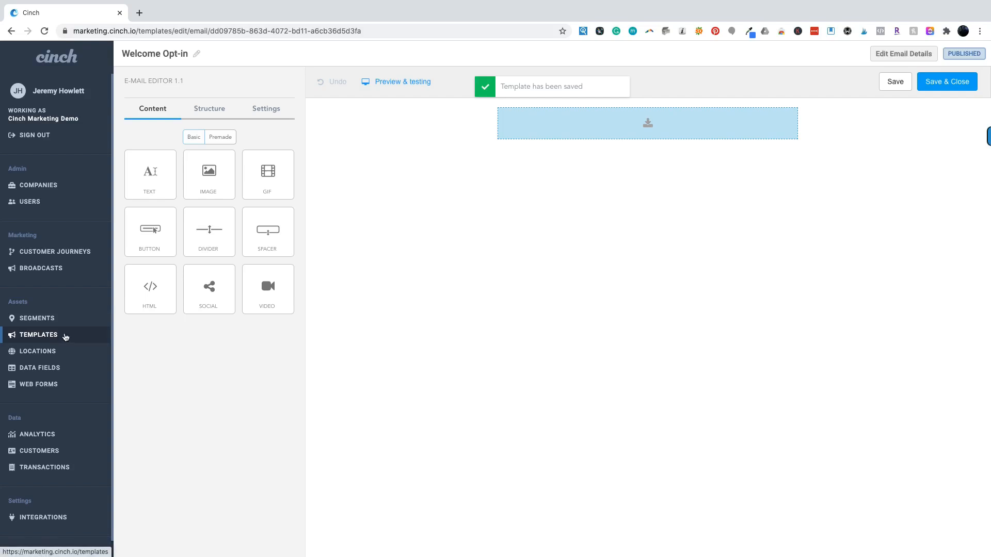
- Duplicate the Welcome Opt-in template from the templates list
click(47, 336)
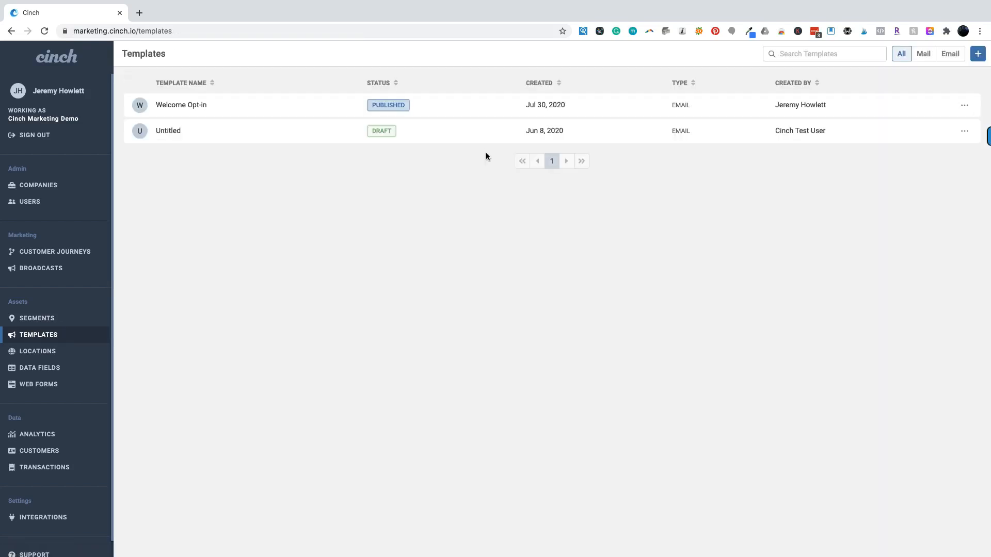
click(964, 105)
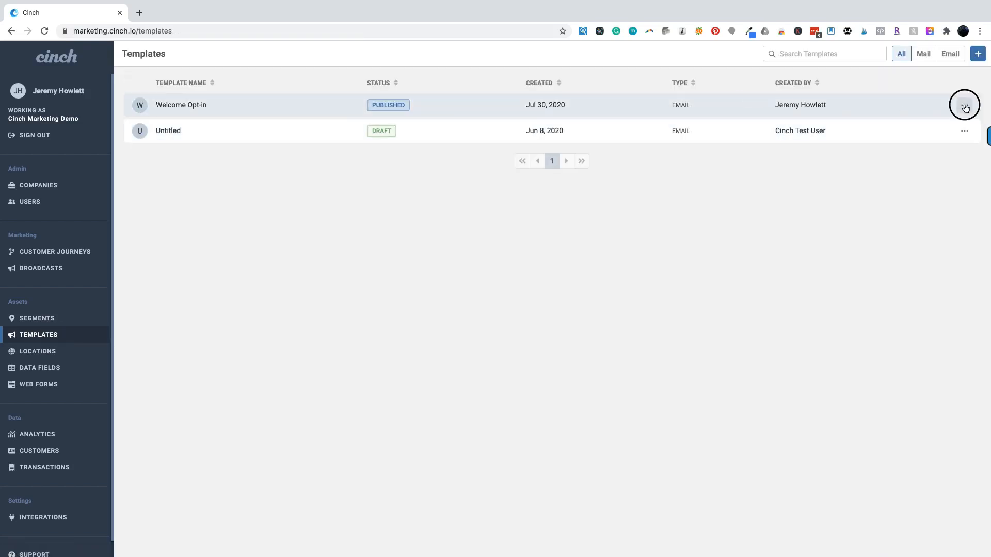
click(918, 124)
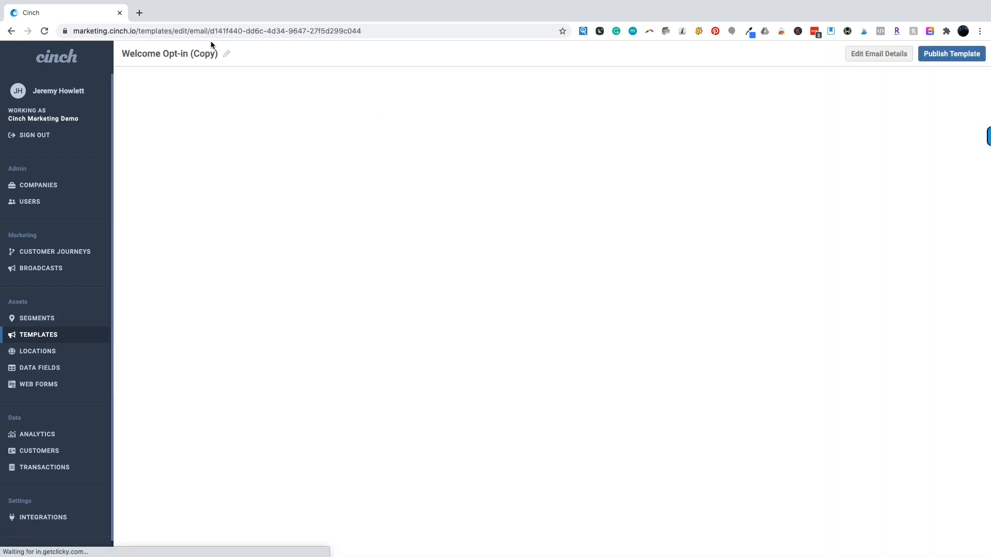
- Rename the duplicated template as Welcome Email #1 and publish it
click(226, 55)
drag(156, 54, 217, 55)
text(Email #1)
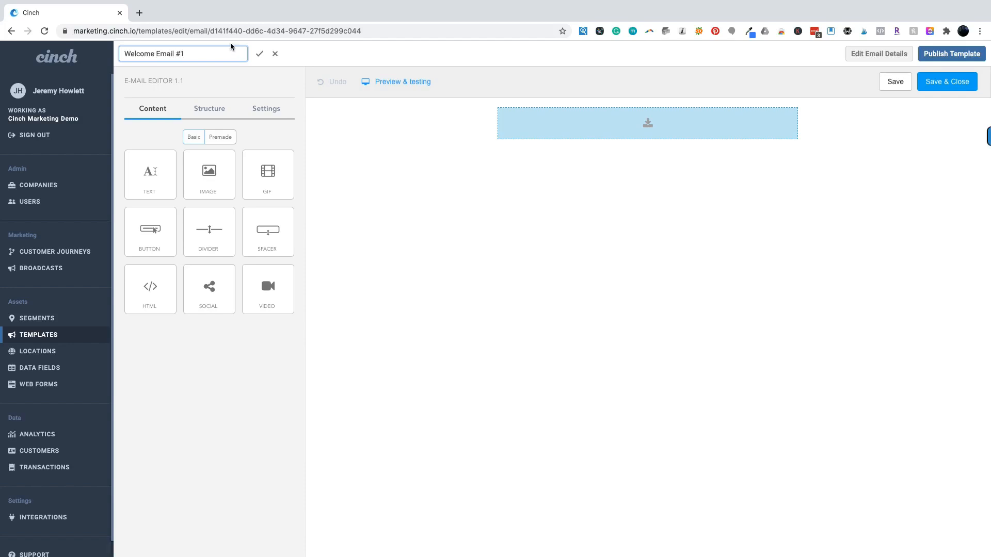
click(260, 54)
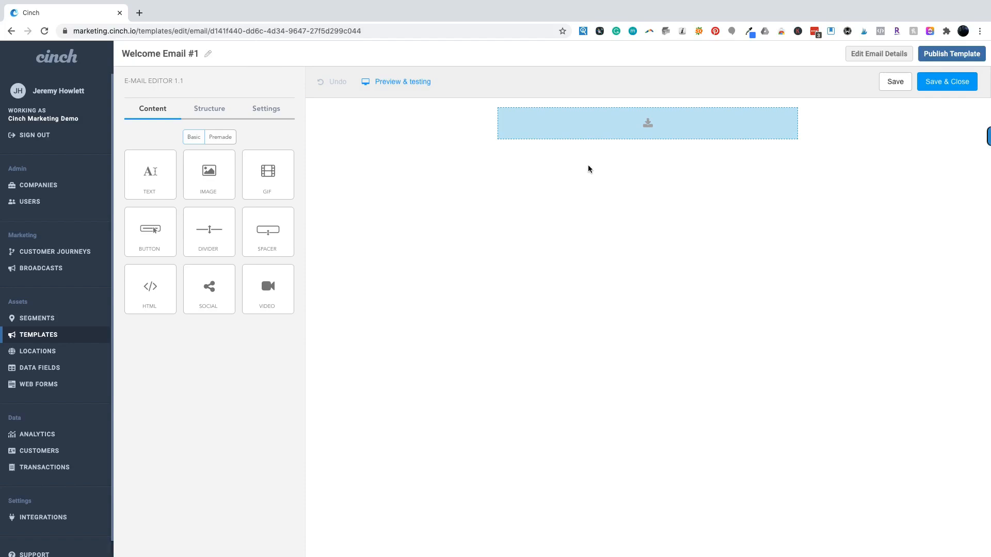
click(923, 89)
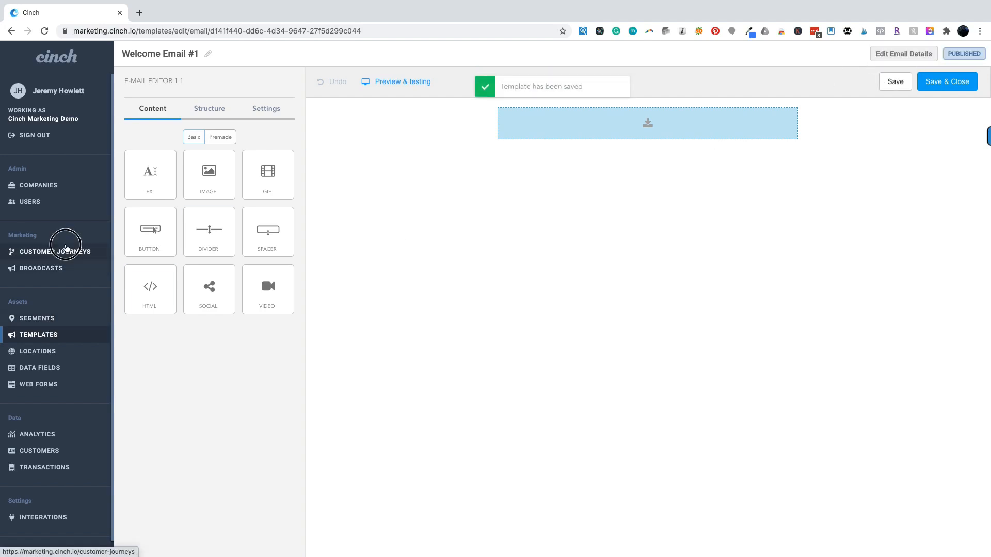
- In the Welcome Series journey, assign the Welcome Opt-in template to the Send Email action with Google Analytics campaign title welcome_optin
click(102, 255)
click(164, 363)
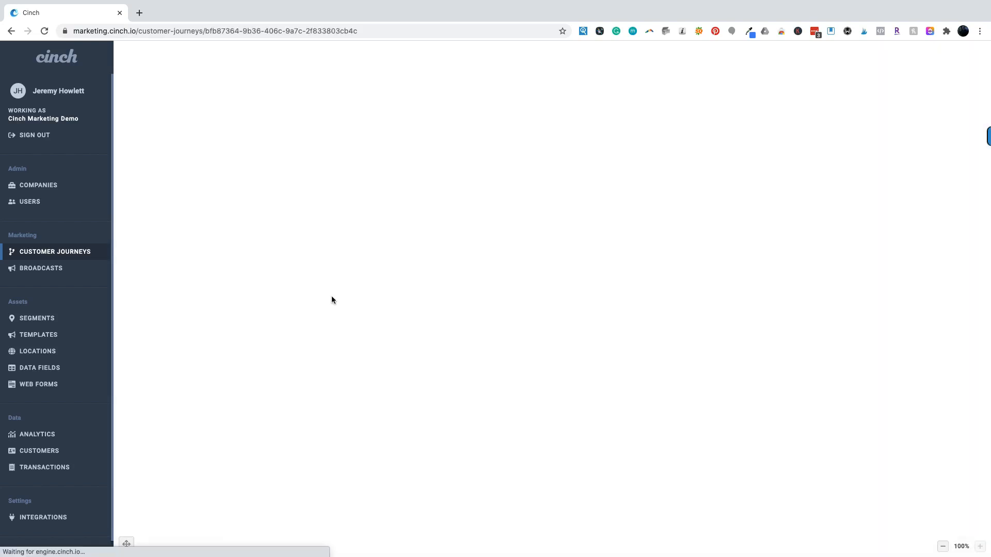
click(155, 315)
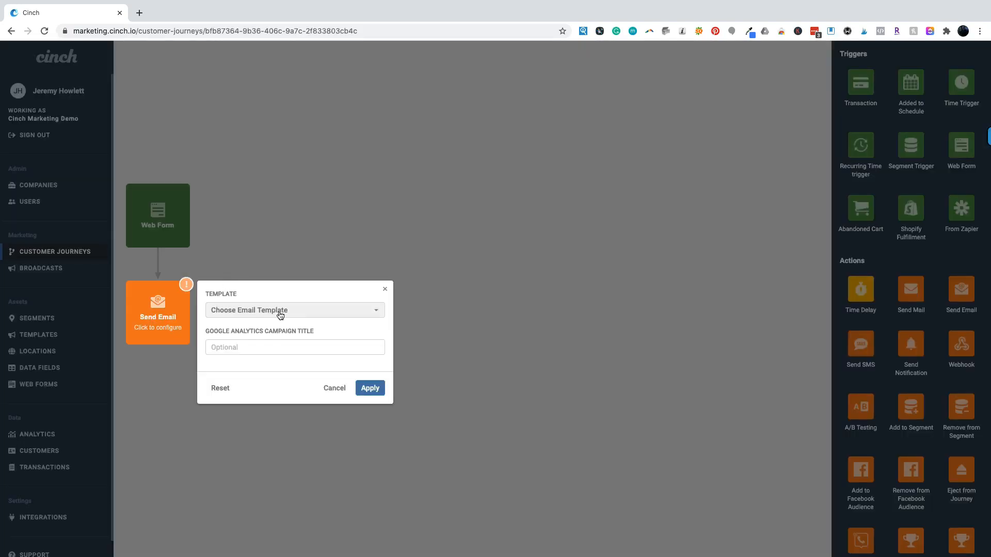
click(281, 314)
click(246, 341)
click(265, 346)
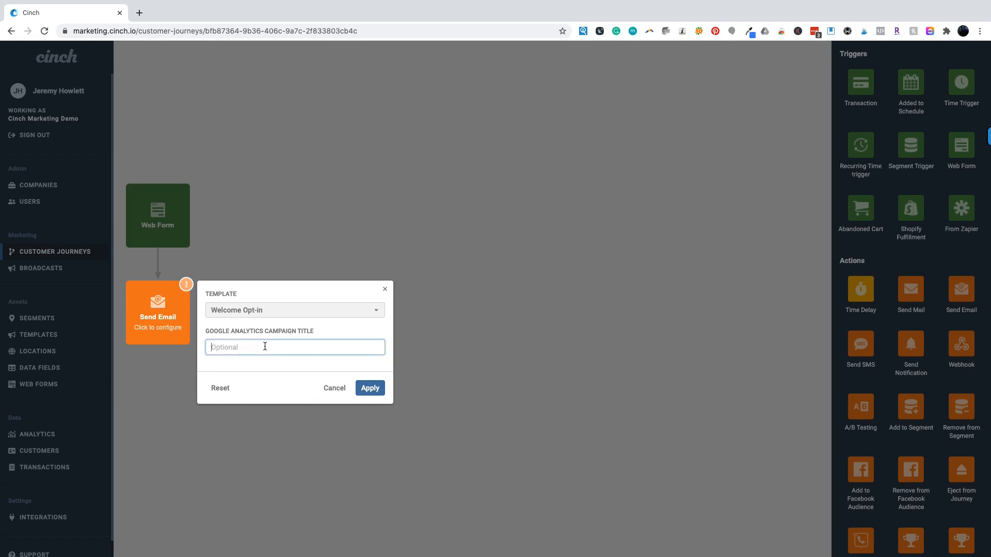
text(welcome_optin)
click(369, 388)
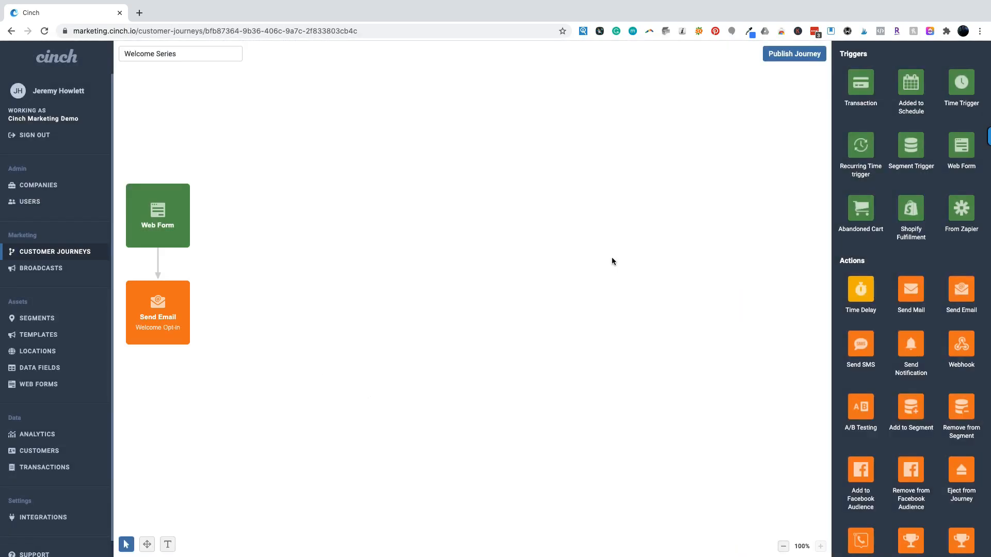
- Add a Time Delay below the Send Email action and connect the email to it on the Delivered condition
drag(854, 313, 162, 403)
drag(191, 313, 161, 384)
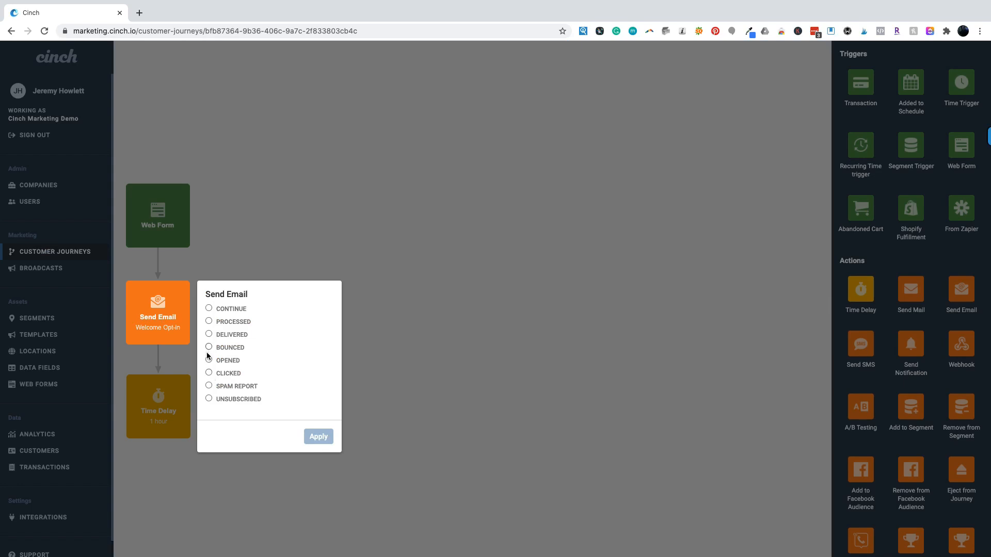
click(209, 334)
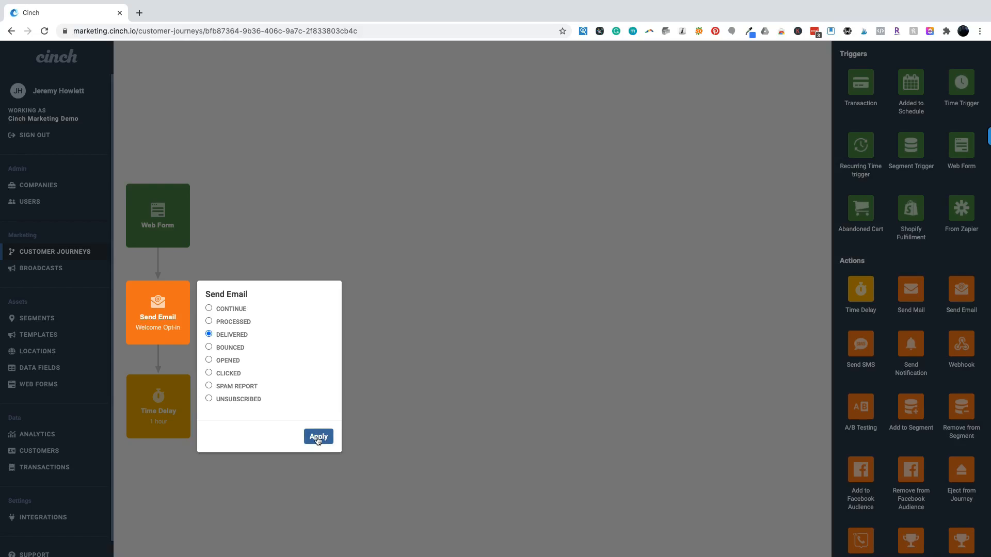
click(318, 438)
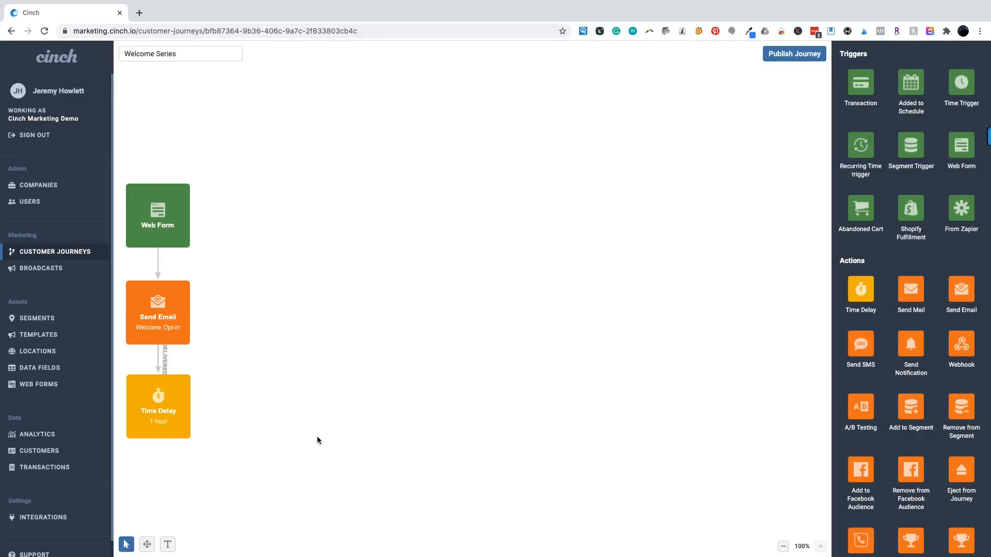
- Set the Time Delay after the Welcome Opt-in email to 23 hours
click(154, 414)
double_click(222, 408)
text(23)
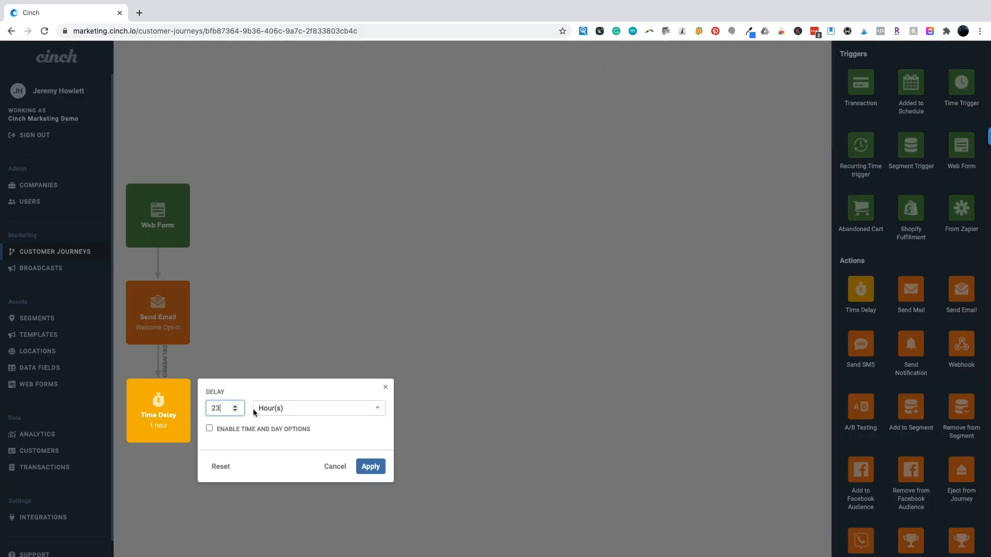
click(369, 466)
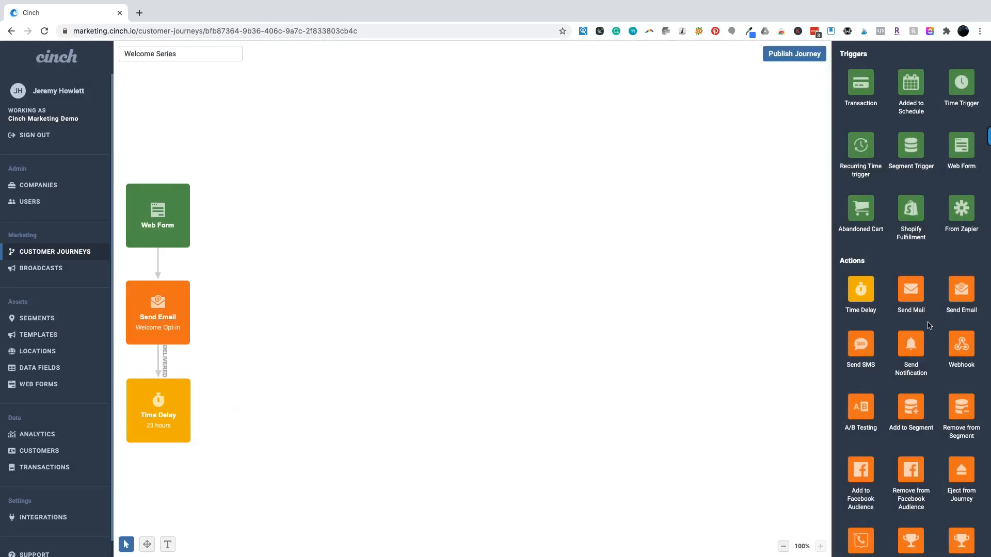
- Add a Send Email action beside the Welcome Opt-in email and connect the opt-in email to it on the Clicked condition
drag(957, 297, 267, 312)
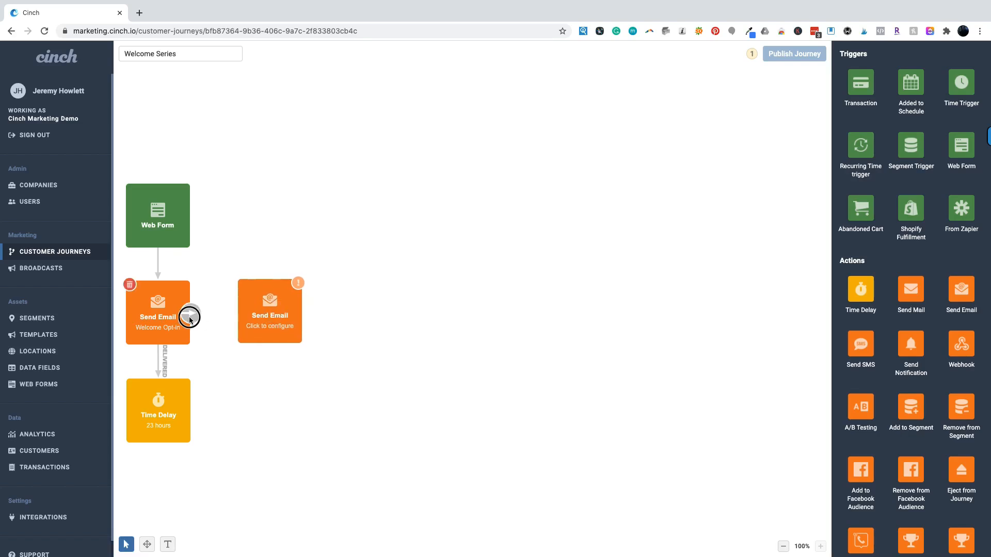
drag(187, 312, 242, 317)
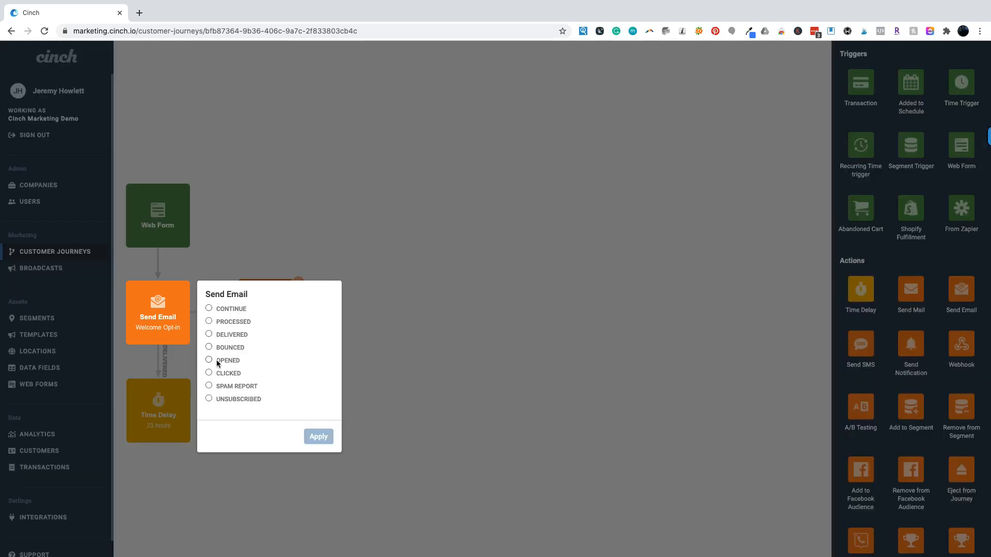
click(209, 373)
click(315, 437)
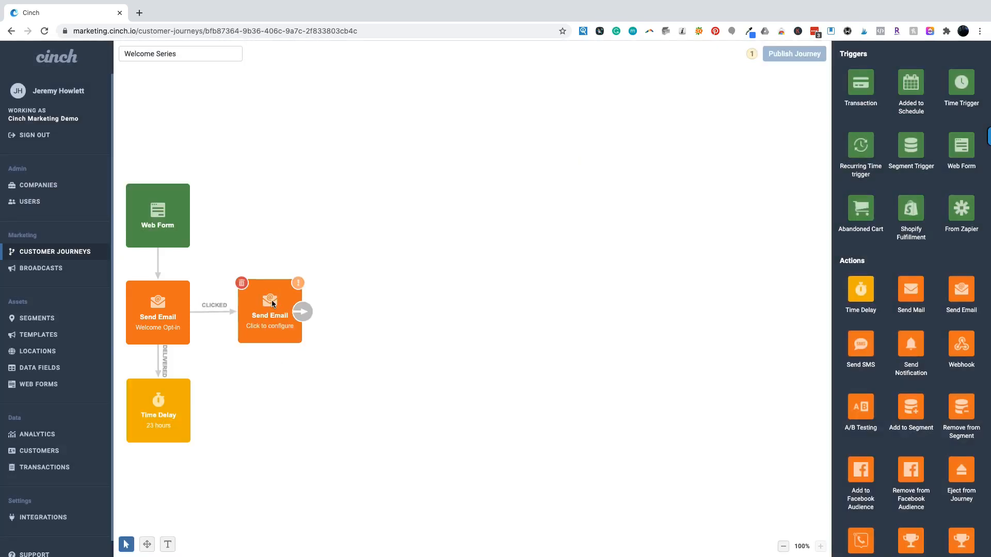
- Assign the Welcome Email #1 template to the new Send Email action and enter a Google Analytics campaign title
click(272, 304)
click(368, 308)
click(365, 325)
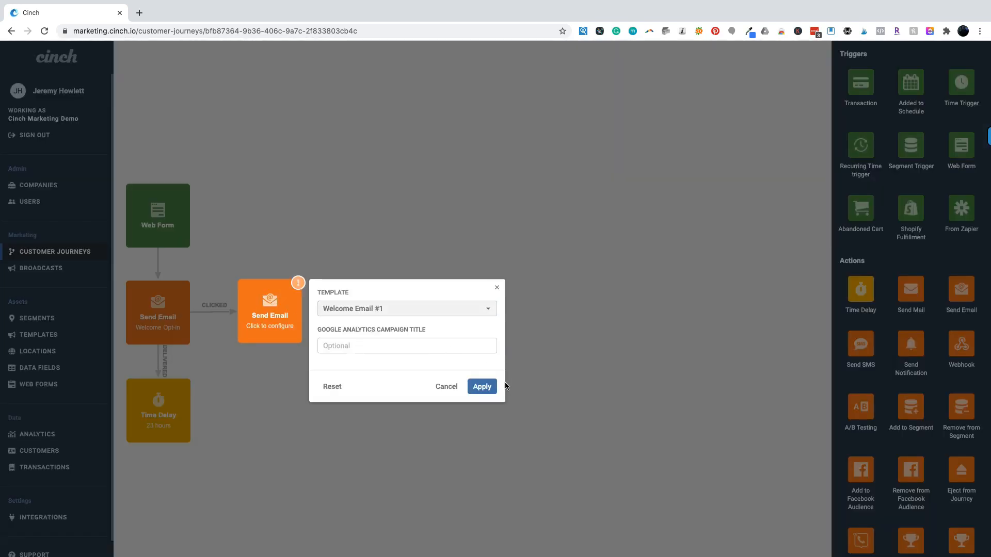
click(376, 343)
text(wec)
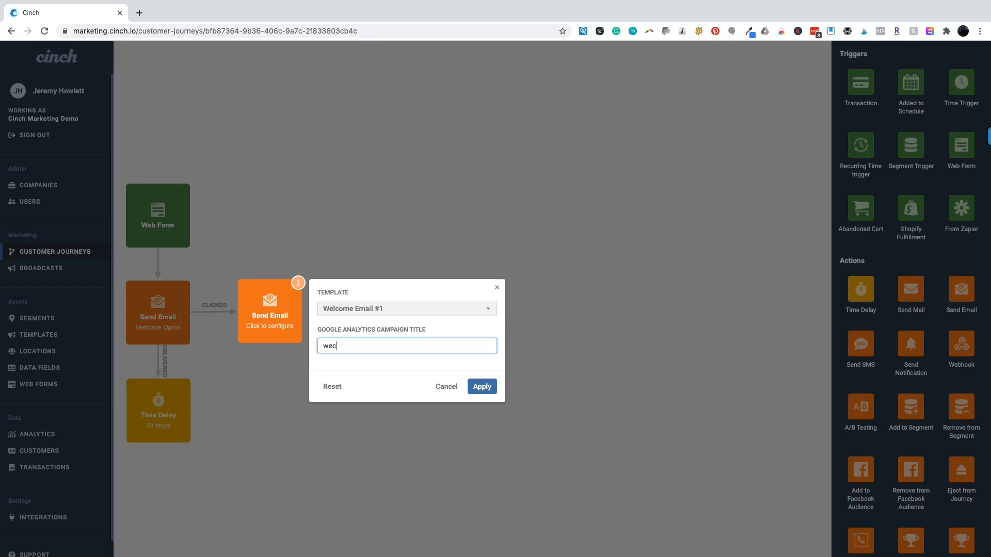
key(BackSpace)
click(482, 388)
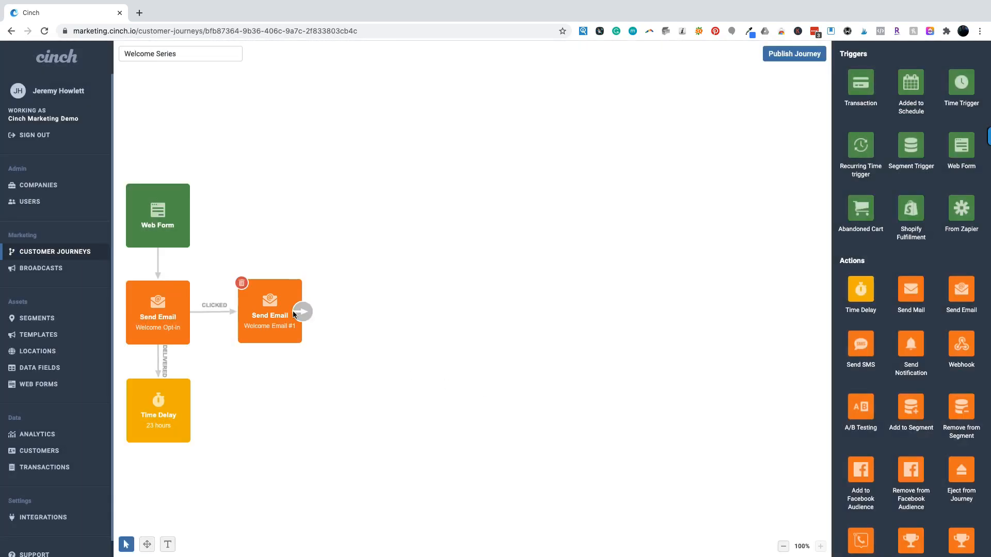
- Add a Check Email Status condition below the 23-hour Time Delay and connect the delay to it
scroll(869, 350, down, 5)
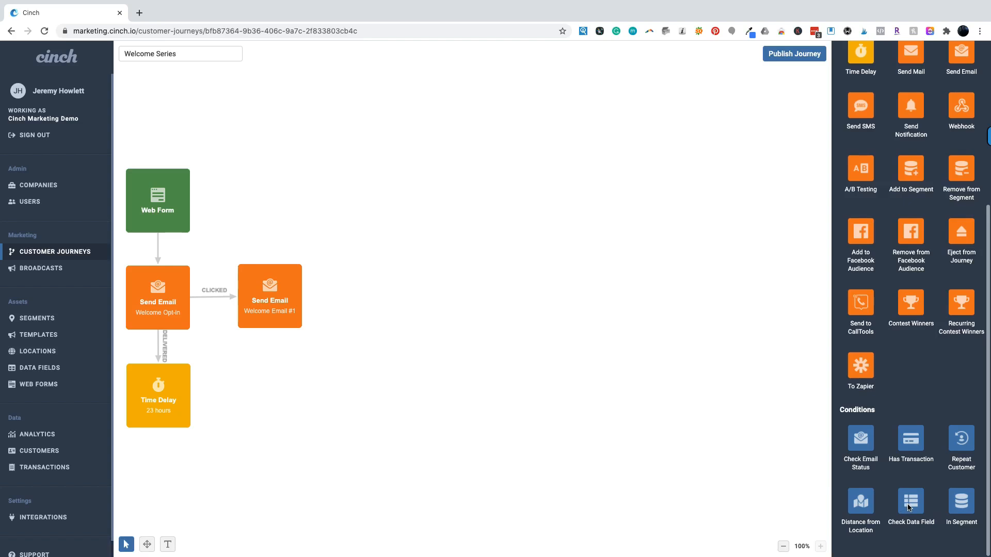
drag(908, 507, 164, 492)
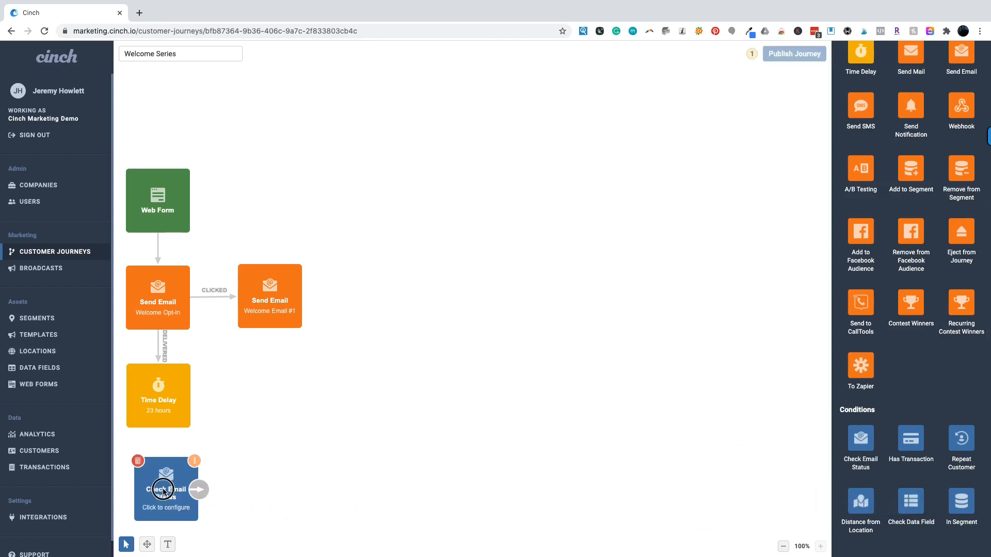
mouse_move(192, 397)
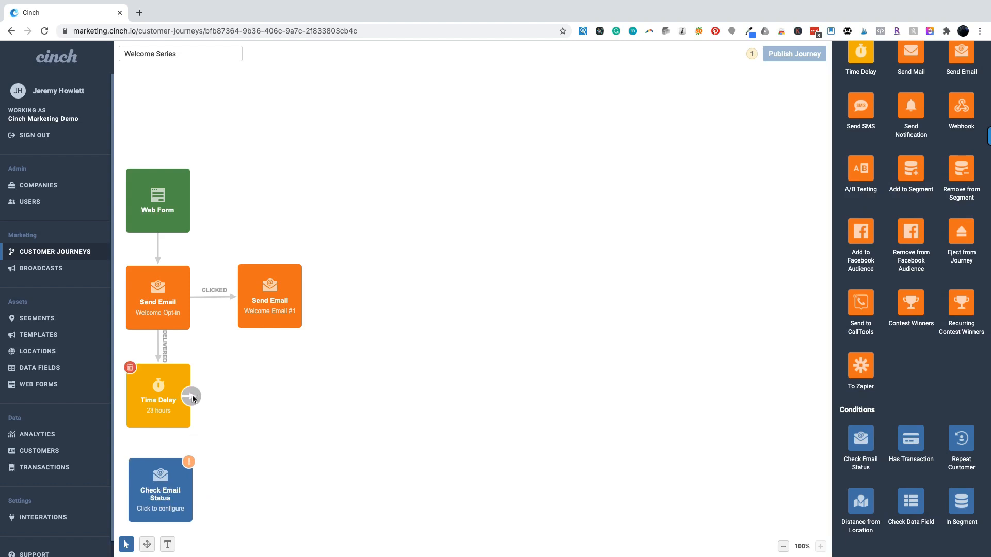
drag(193, 397, 157, 481)
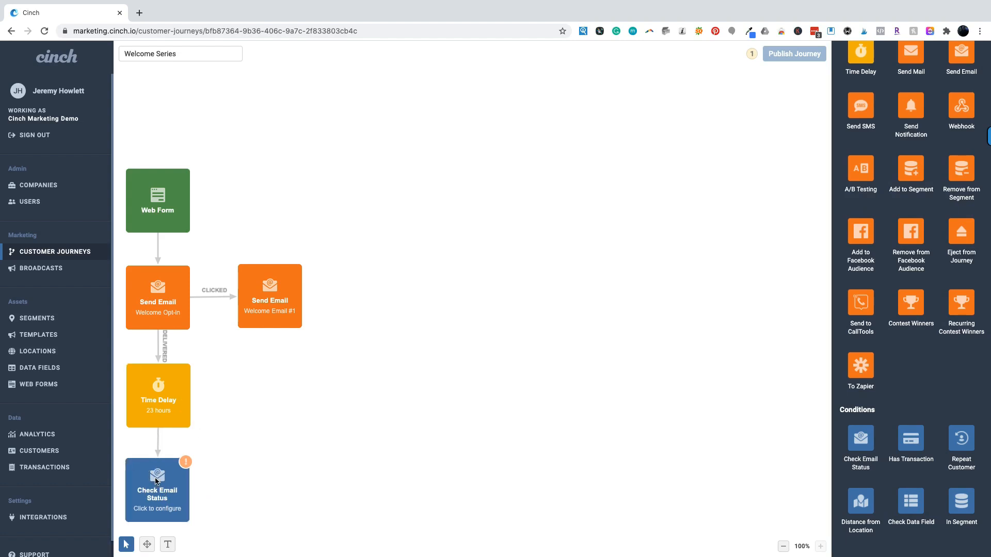
- Configure the Check Email Status condition to check the Welcome Opt-in template
click(157, 480)
click(250, 493)
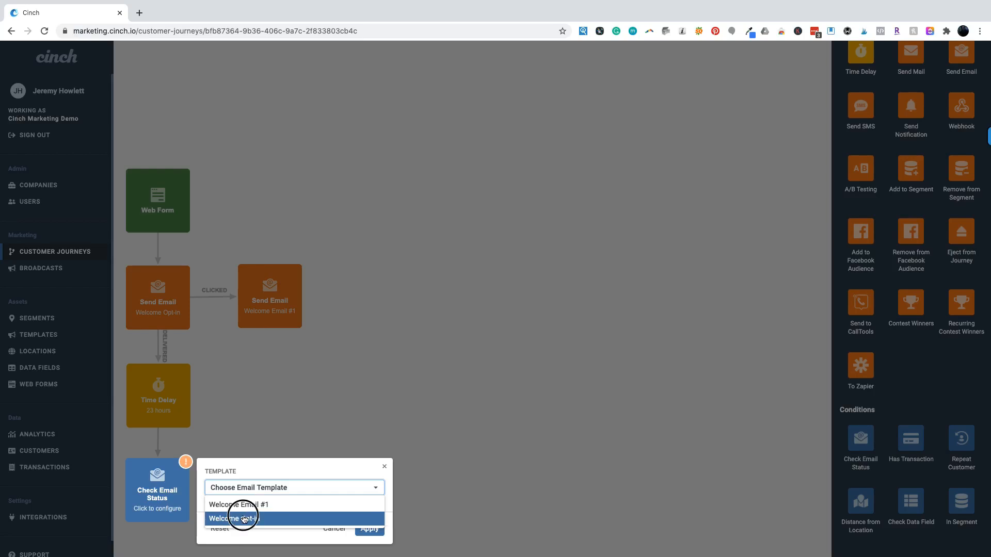
click(243, 519)
click(370, 530)
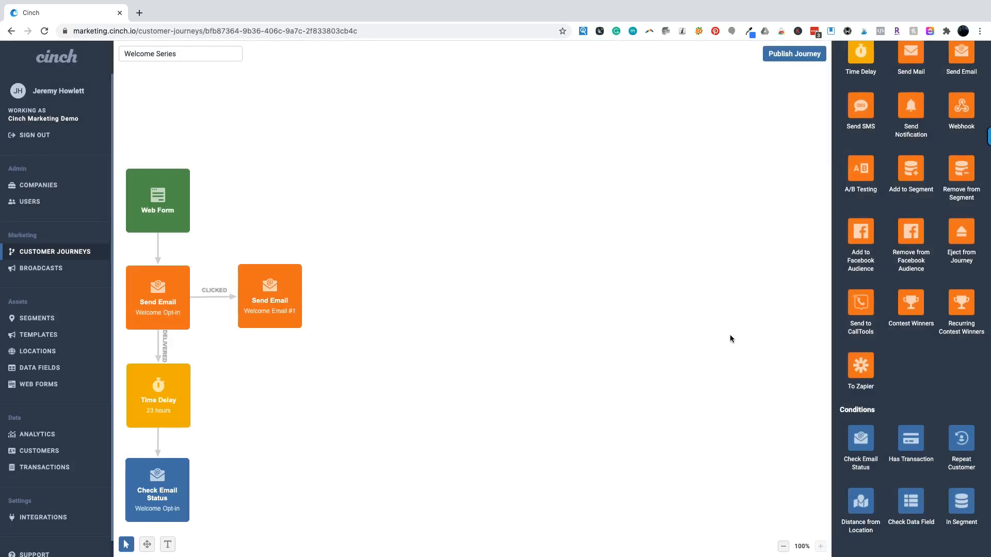
- Add a Send Email action beside the Check Email Status condition and connect the condition to it on Has Not Clicked
scroll(908, 215, up, 2)
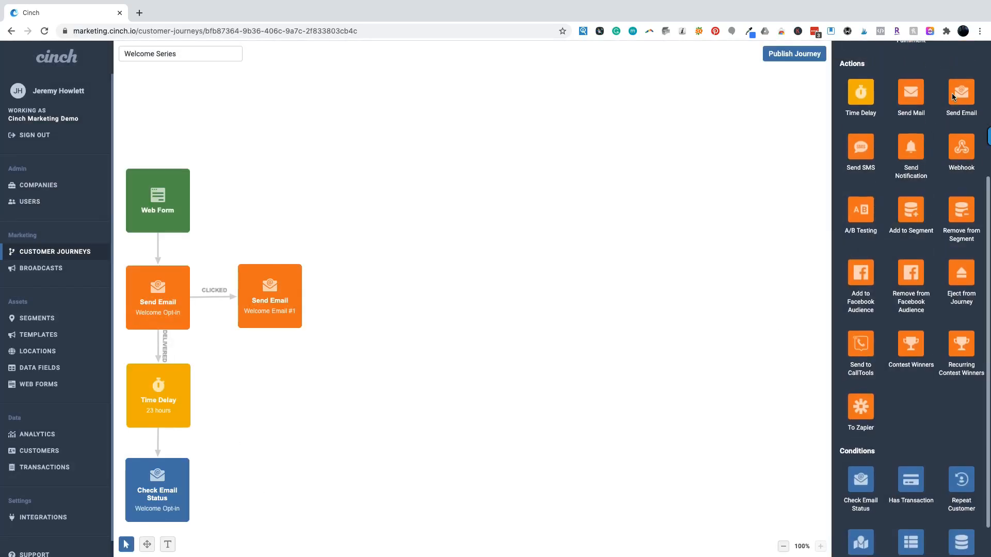
drag(958, 93, 260, 492)
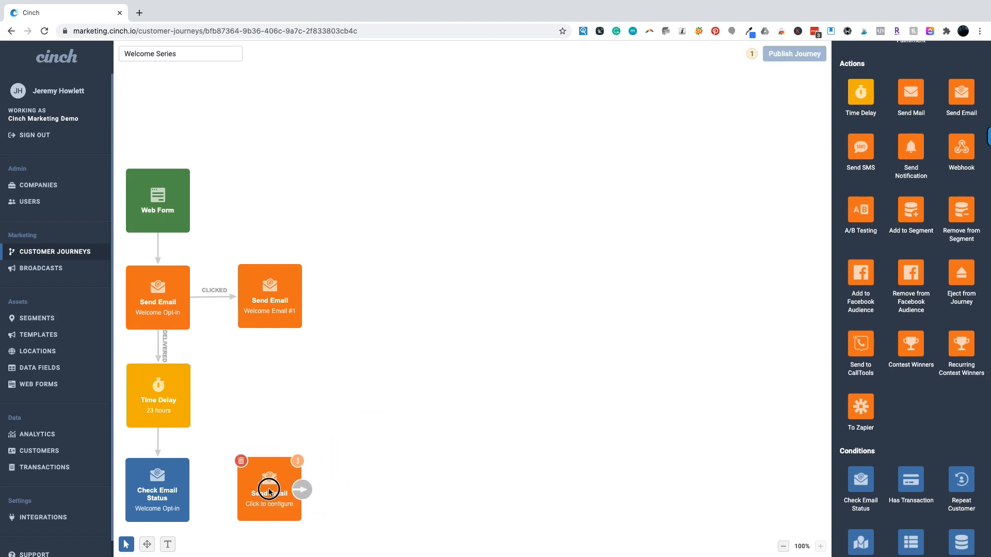
click(247, 489)
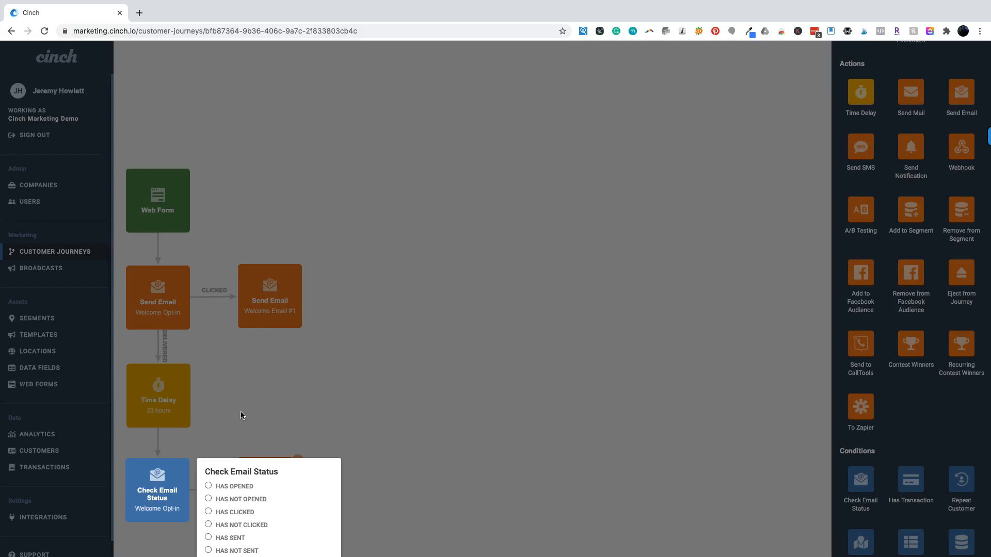
click(208, 524)
click(316, 534)
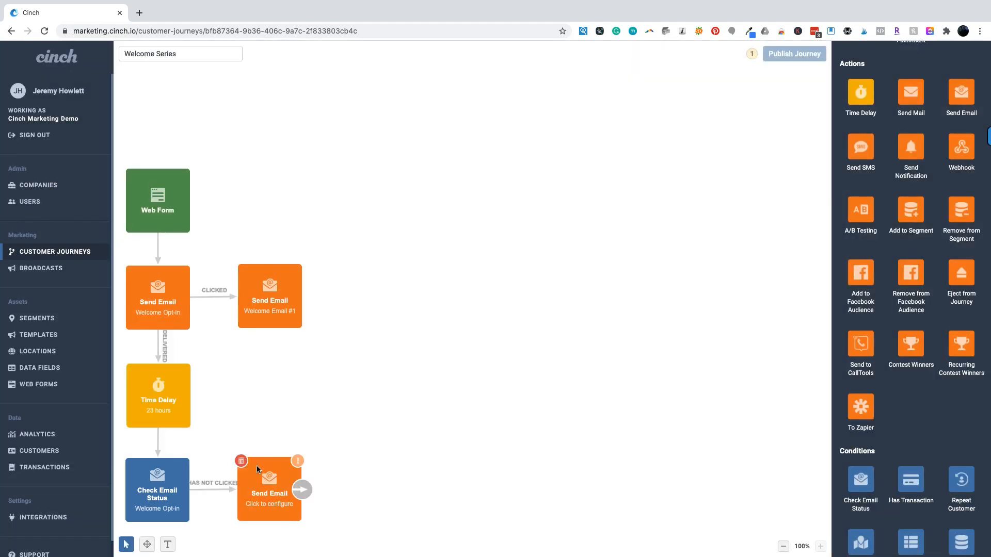
- Duplicate the Welcome Opt-in email template from the Templates list
click(41, 335)
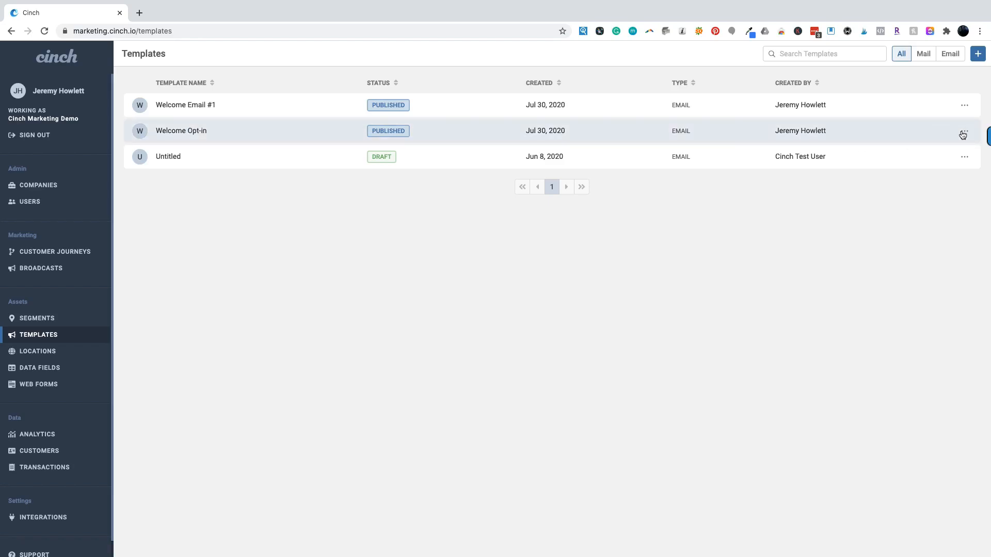
click(964, 132)
click(903, 147)
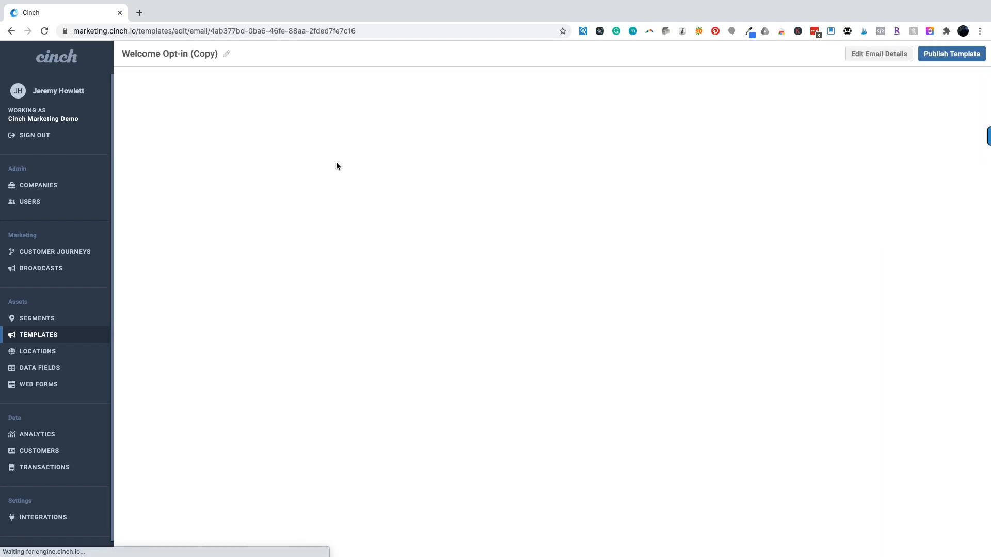
- Rename the duplicated template as Welcome Opt-in Resend and publish it
click(225, 51)
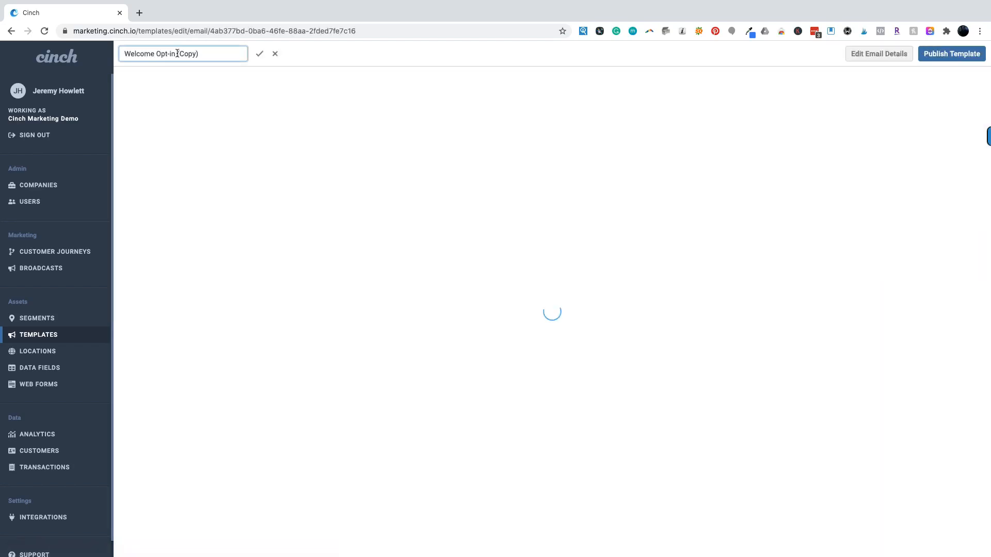
drag(177, 53, 224, 55)
text(Resend)
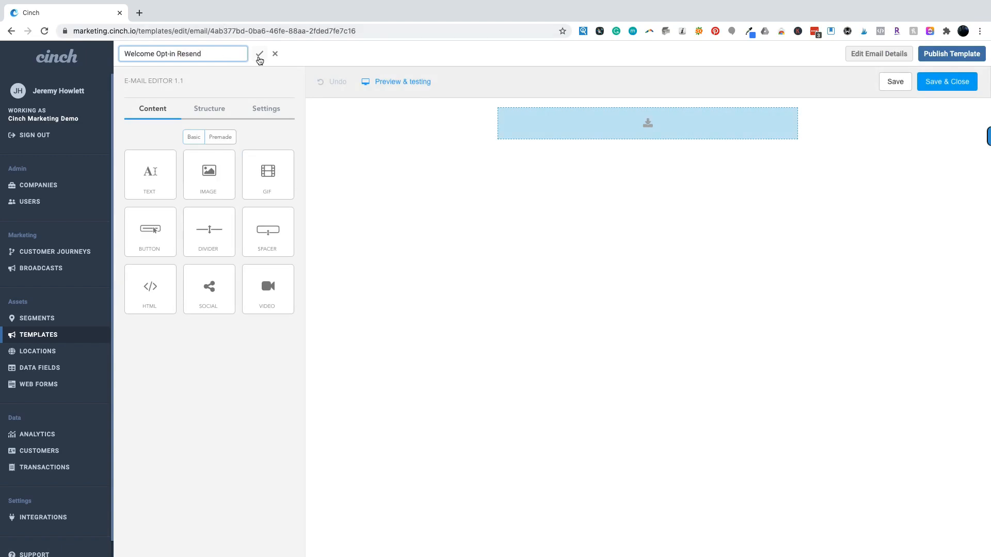
click(259, 54)
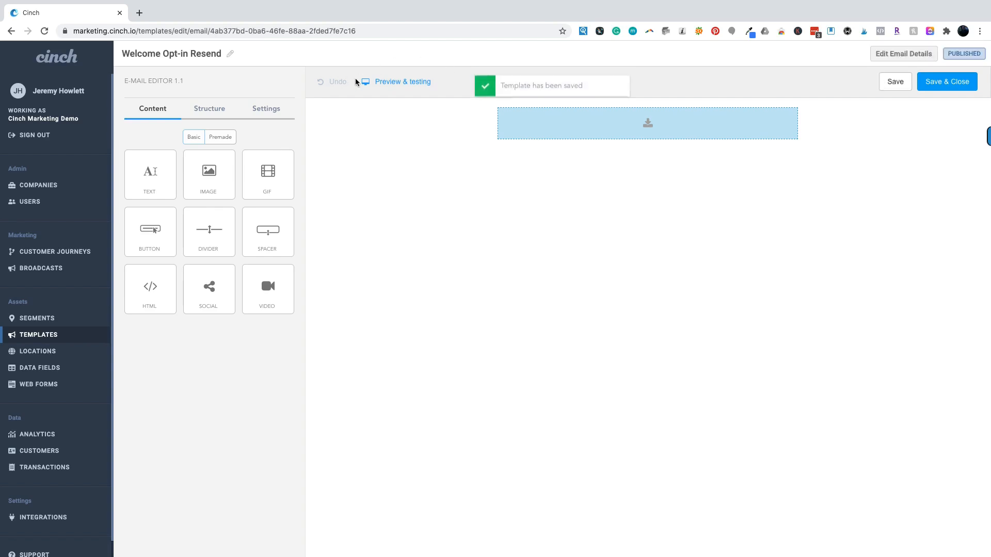
- In the Welcome Series journey, assign the Welcome Opt-in Resend template to the unconfigured Send Email action with Google Analytics campaign title welcome_optin_resend
click(66, 251)
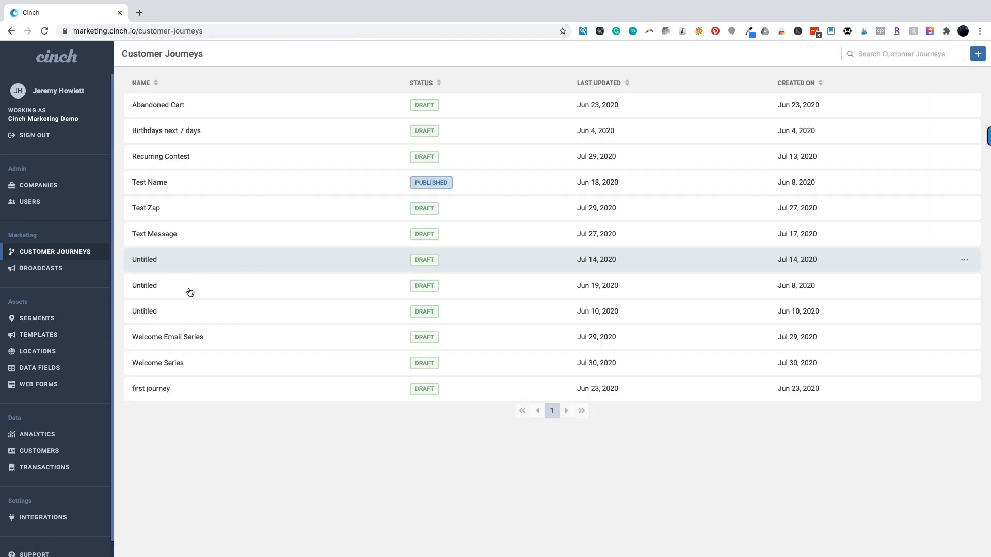
click(189, 364)
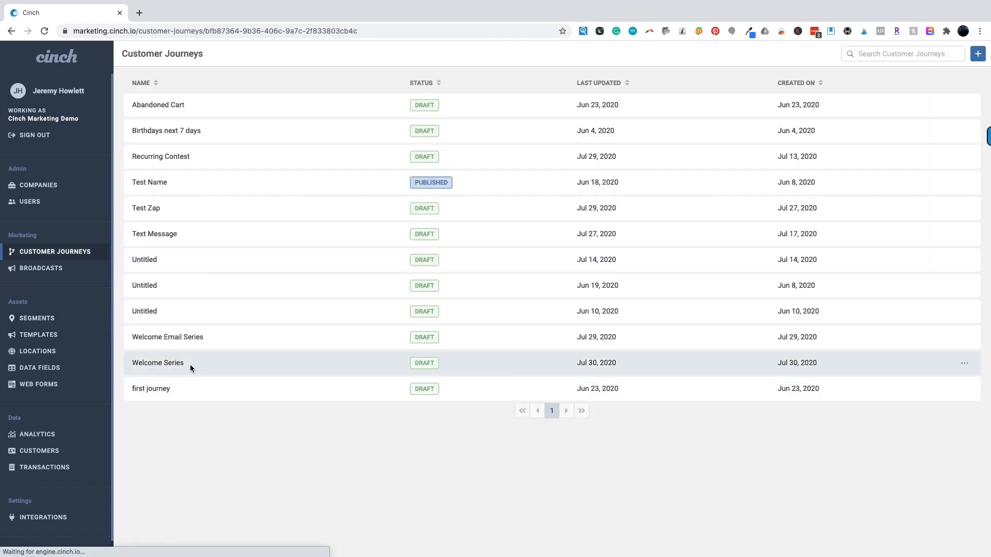
click(265, 470)
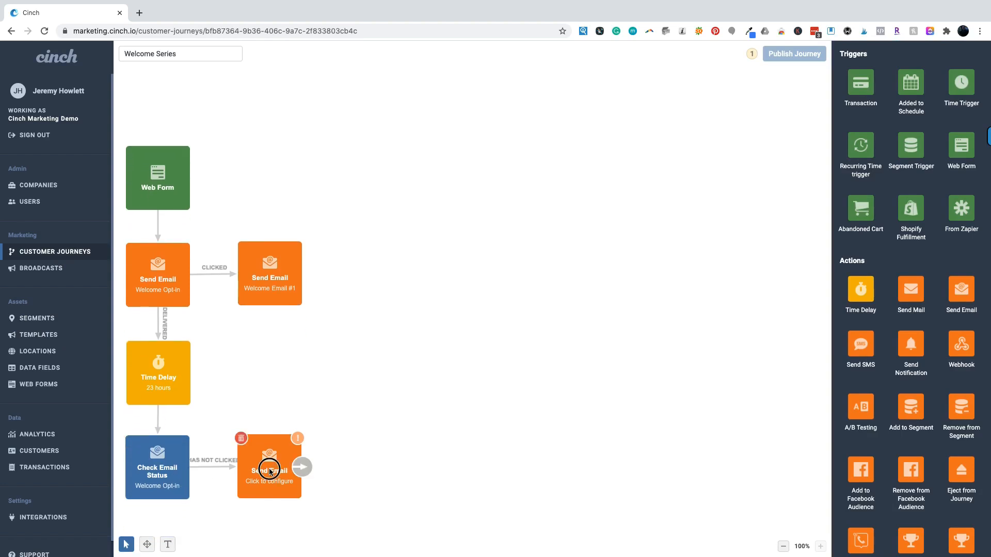
click(347, 455)
click(356, 473)
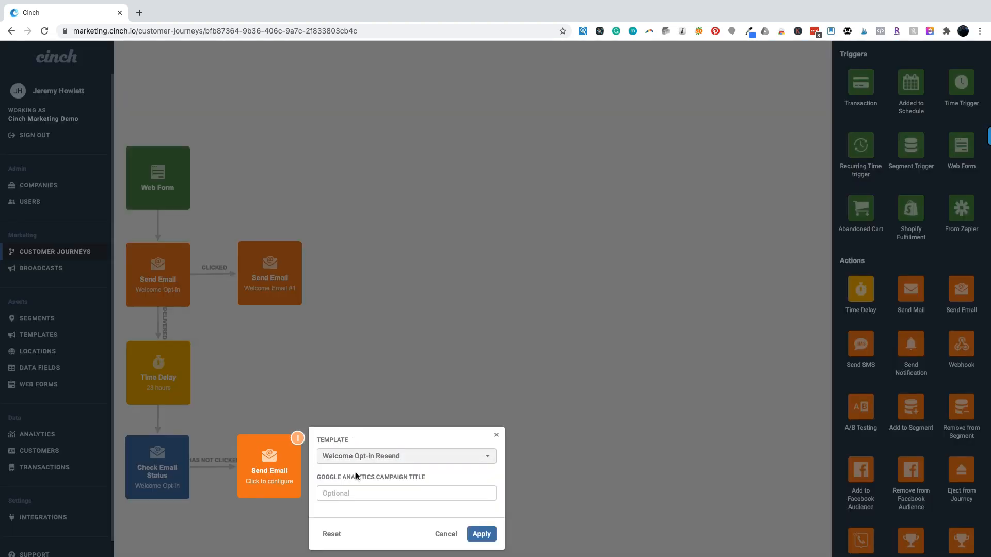
click(388, 493)
text(welcome_optin_resend)
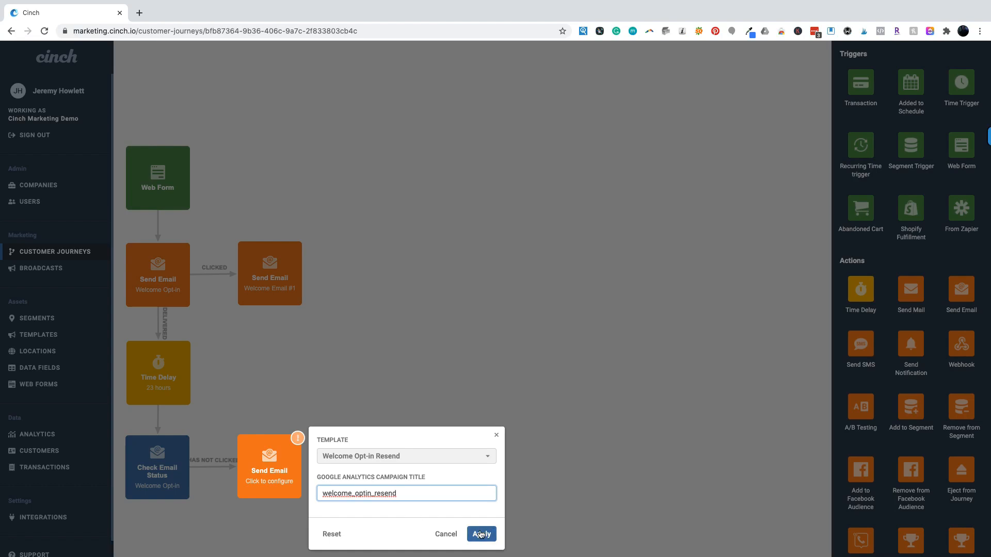
click(480, 534)
- Connect the Welcome Opt-in Resend email to the Welcome Email #1 action on the Clicked condition
drag(306, 471, 268, 274)
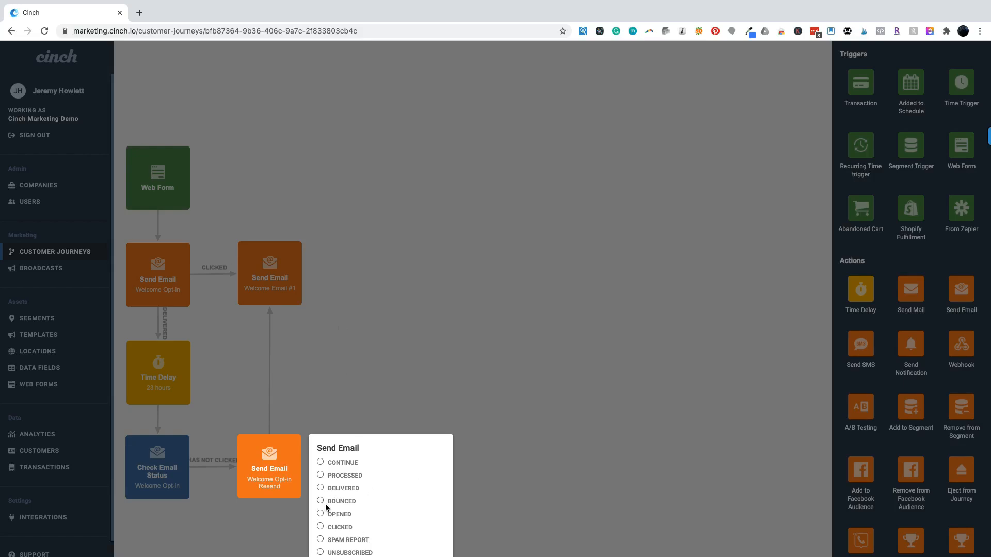
click(320, 525)
click(429, 533)
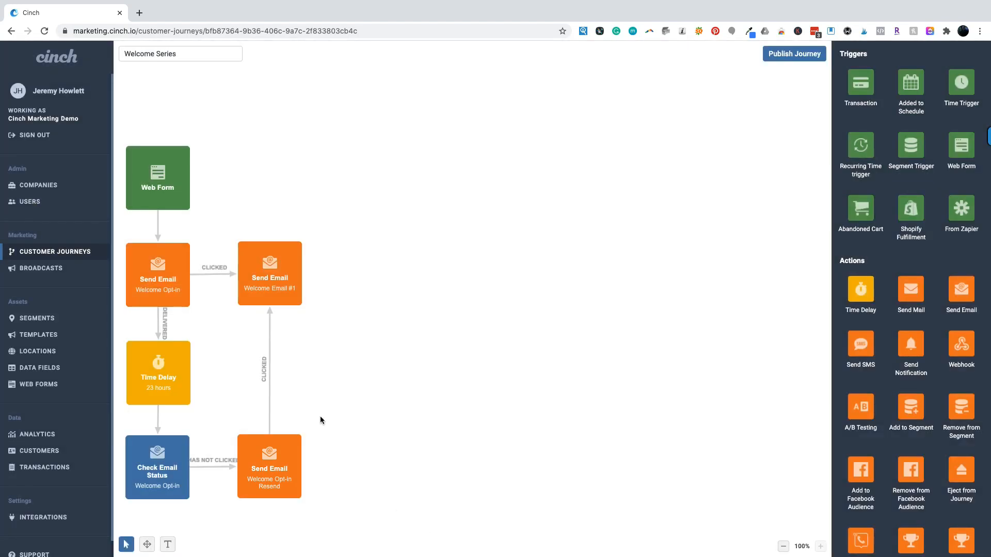
drag(269, 287, 270, 290)
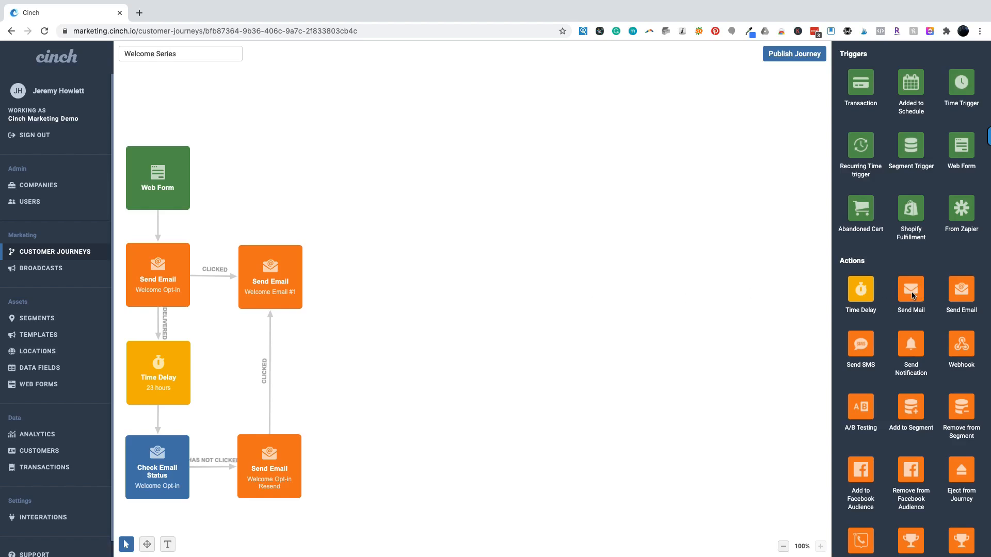
- Add a Send Mail action above the Welcome Email #1 action and connect the email to it on the Delivered condition
drag(911, 295, 268, 166)
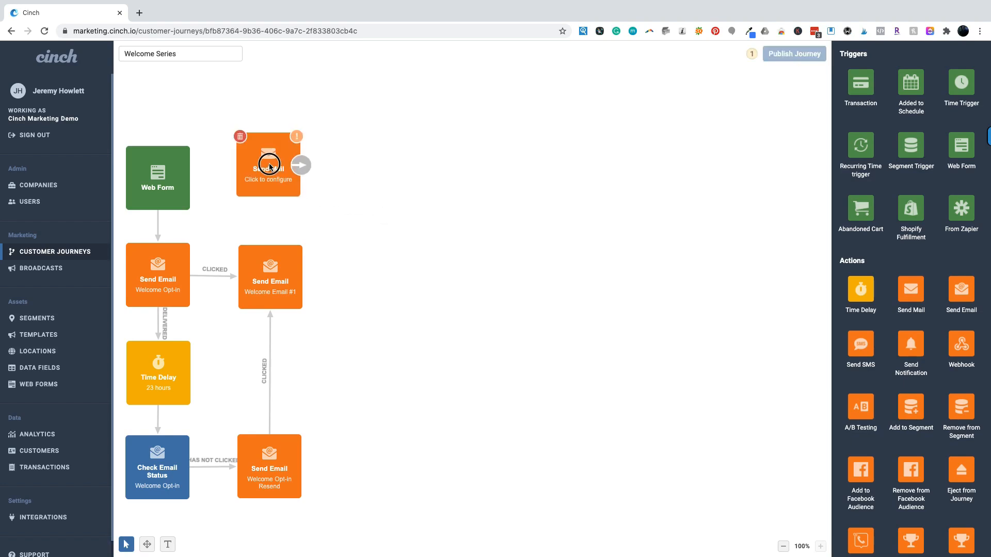
drag(302, 275, 279, 179)
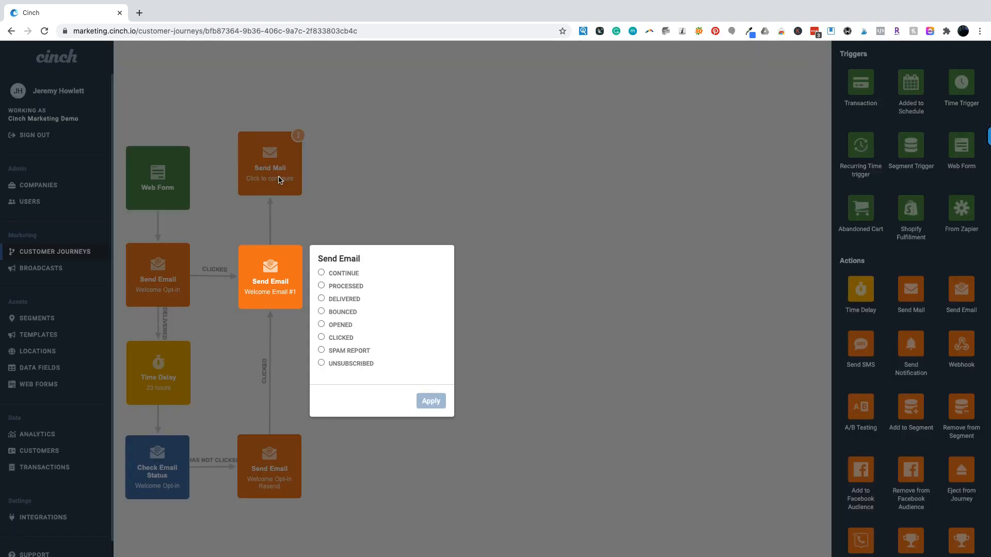
click(321, 272)
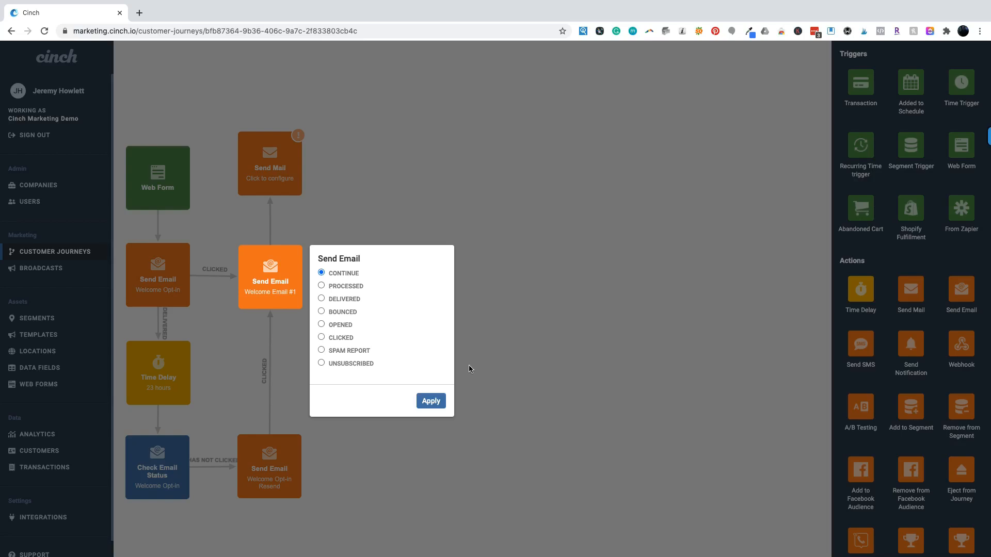
click(321, 298)
click(431, 400)
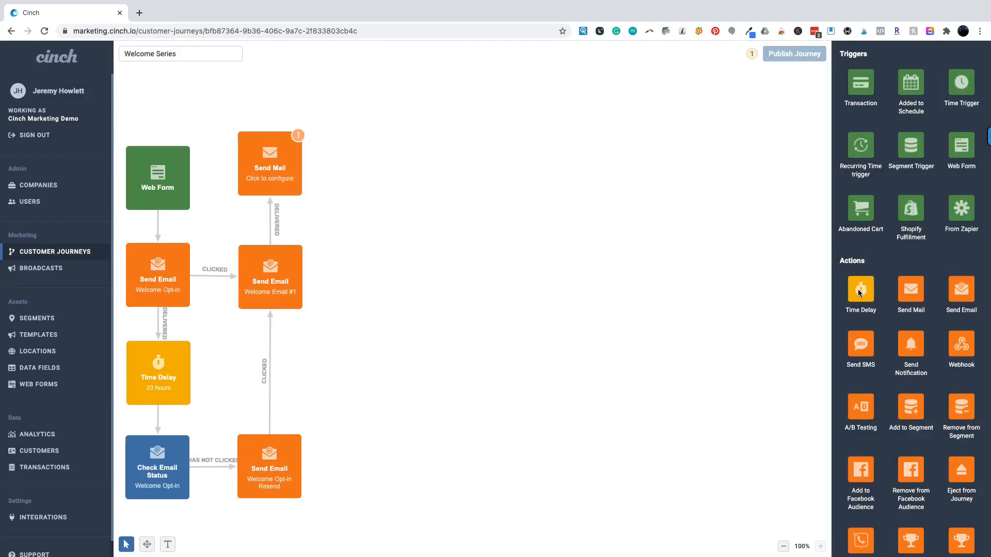
- Add a Time Delay beside the Welcome Email #1 action and connect the email to it on the Continue condition
drag(859, 293, 382, 280)
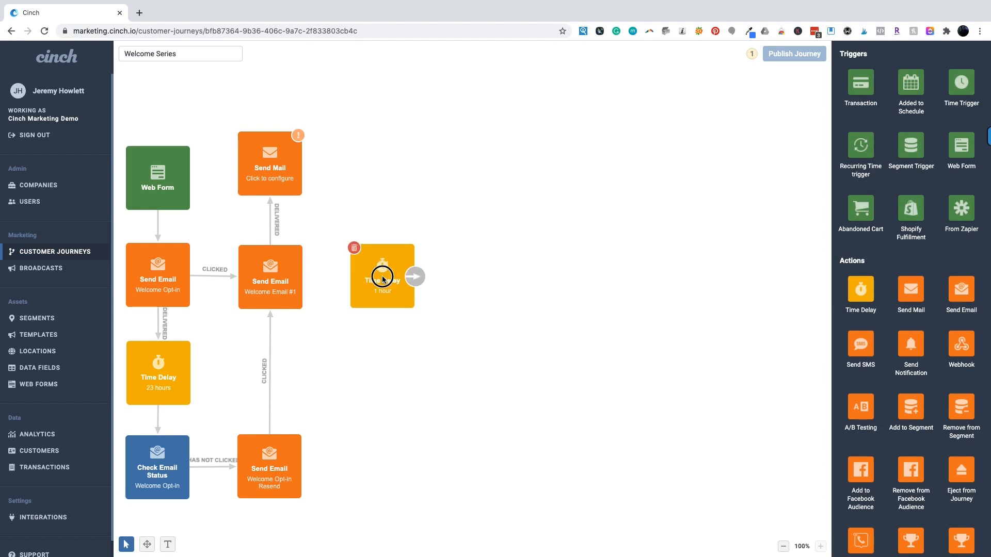
drag(303, 278, 361, 279)
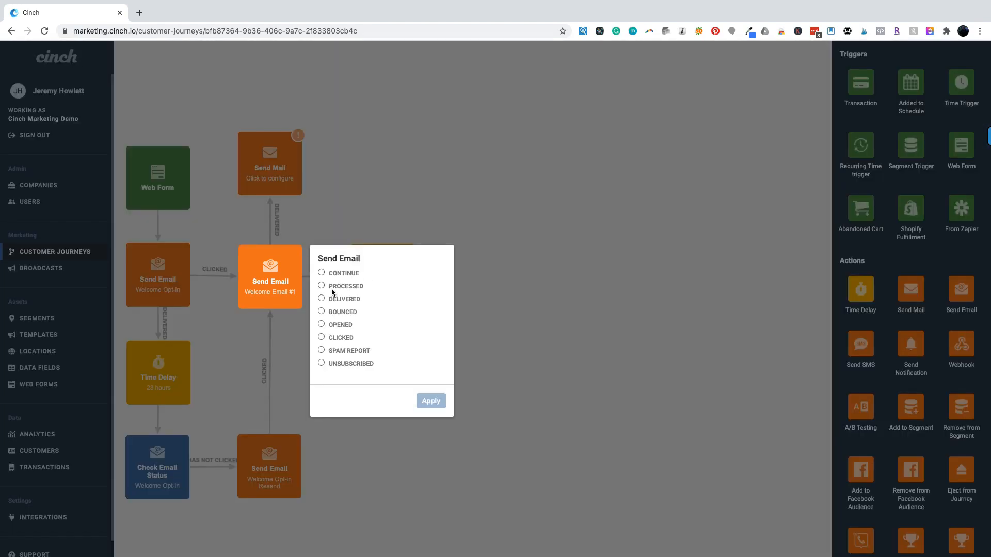
click(333, 301)
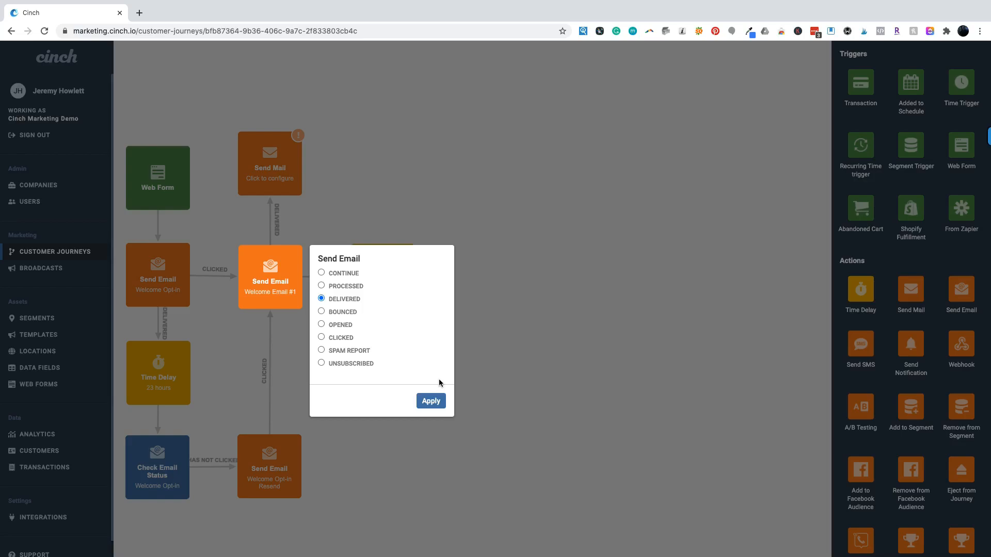
click(337, 272)
click(429, 401)
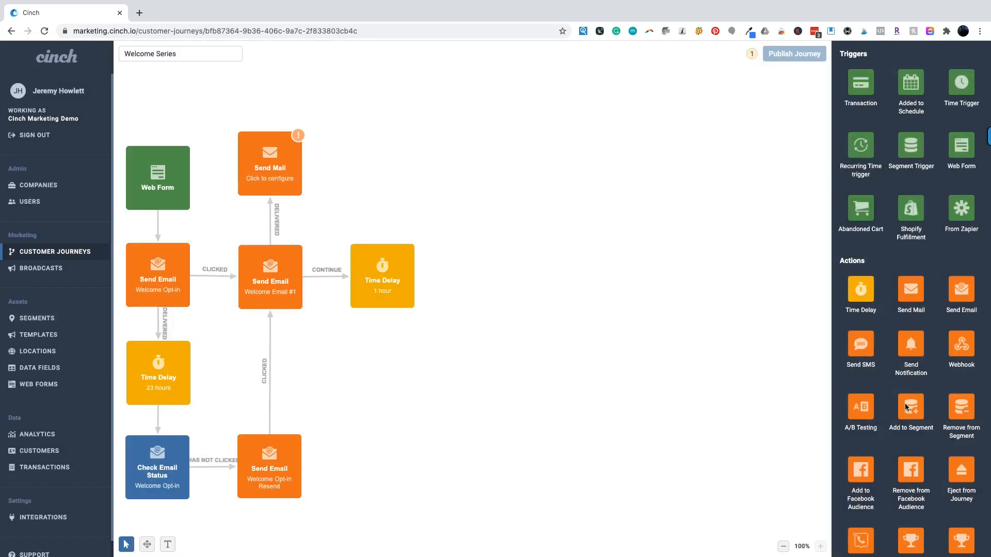
- Add an Add to Segment action below the new Time Delay and connect Welcome Email #1 to it on the Continue condition
drag(906, 408, 381, 365)
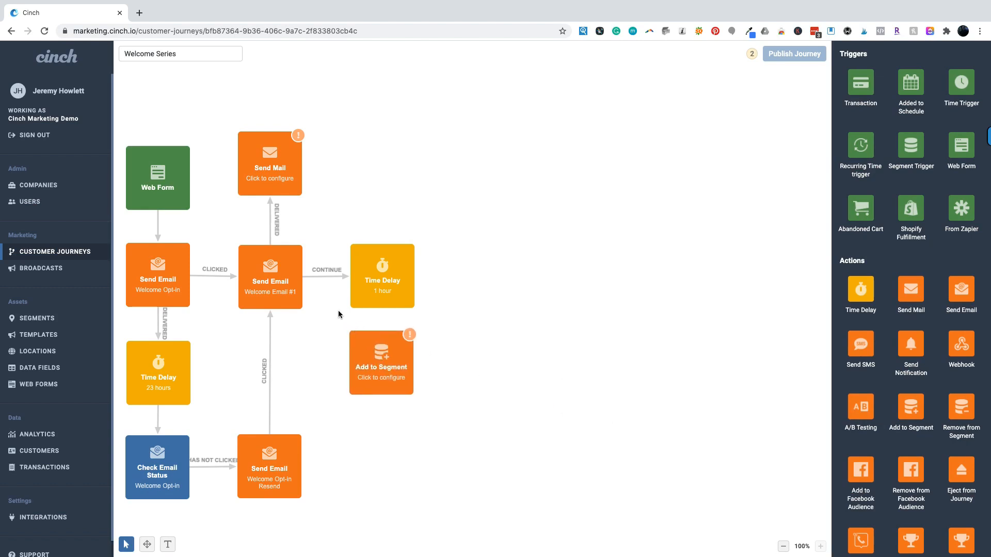
drag(304, 277, 383, 369)
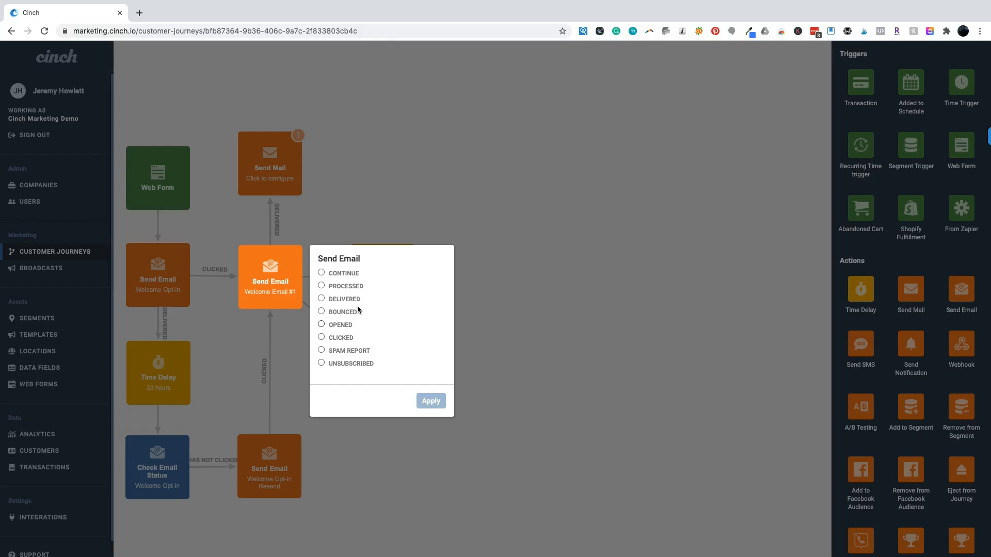
click(339, 275)
click(429, 401)
- Assign the Confirmed Subscribers segment to the new Add to Segment action
click(385, 363)
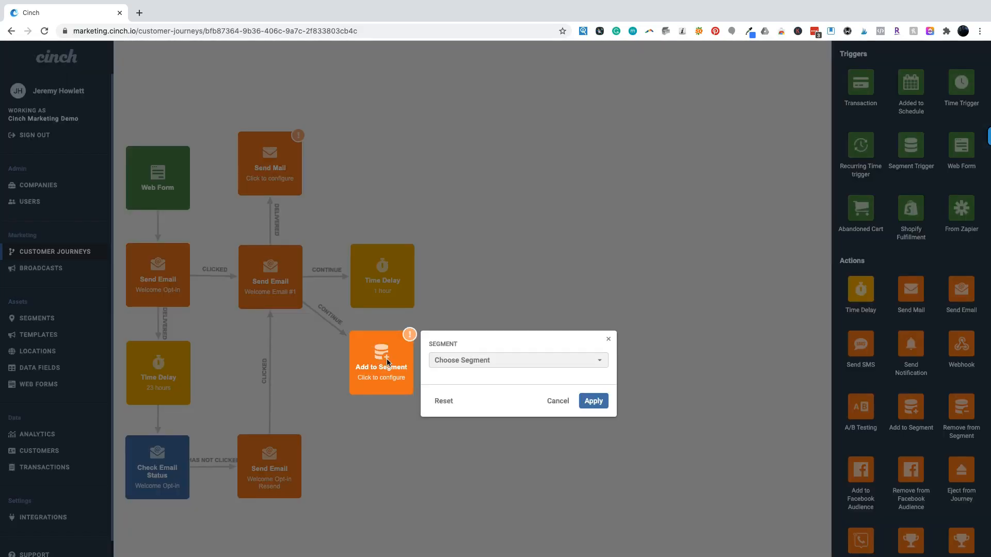
click(472, 361)
click(473, 389)
click(593, 401)
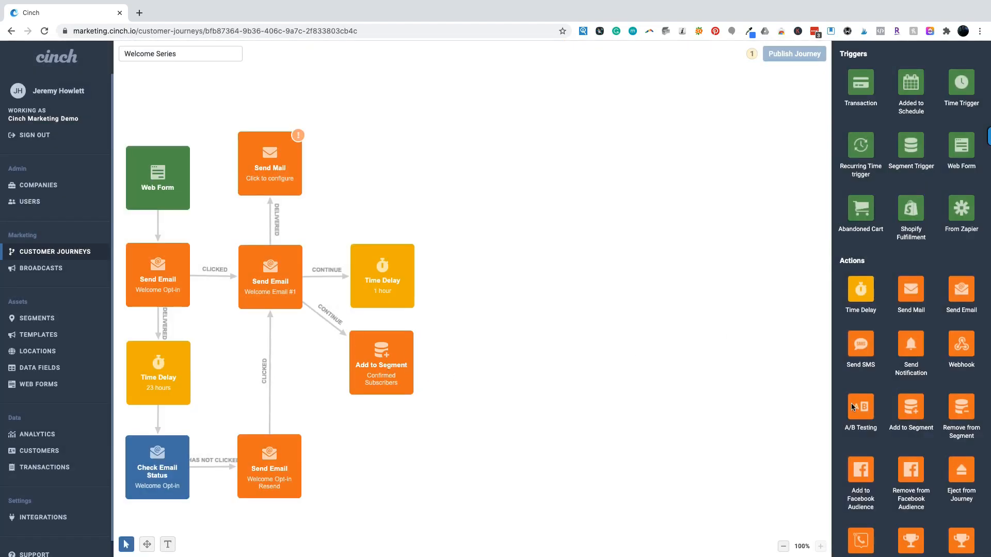
- Add a Has Transaction condition after the Time Delay that follows Welcome Email #1 and connect the delay to it
scroll(851, 408, down, 5)
drag(910, 439, 521, 283)
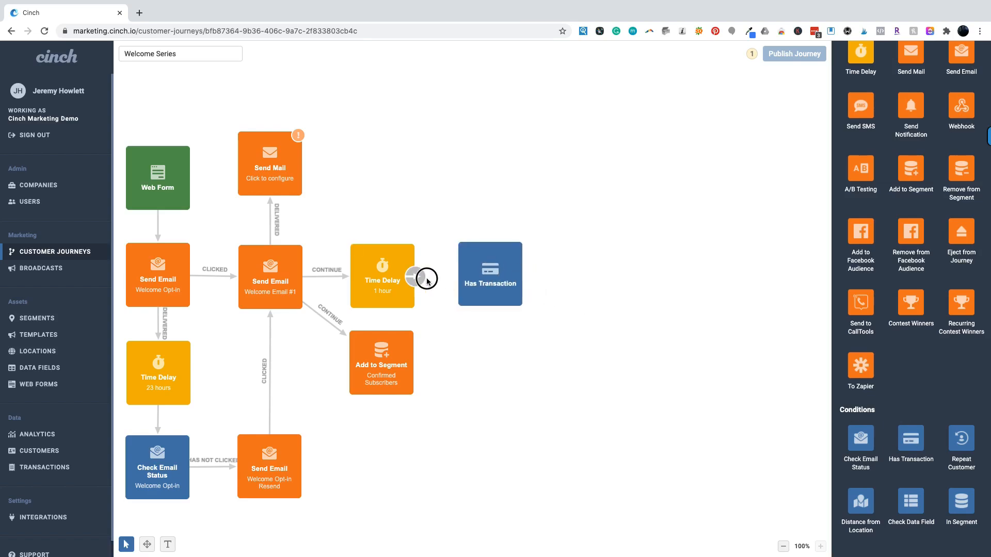
drag(427, 280, 490, 276)
- Set the Time Delay before the Has Transaction condition to 1 day
click(384, 274)
click(520, 276)
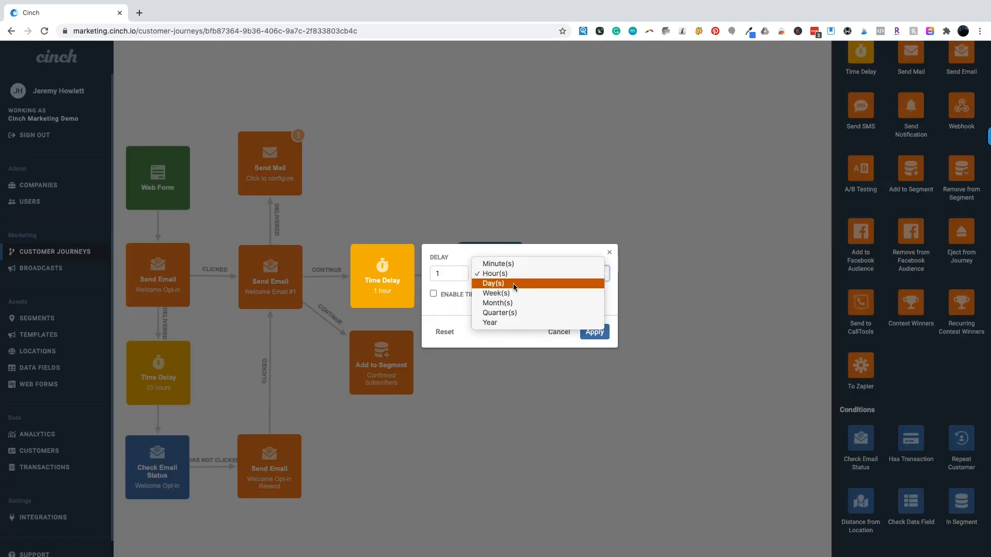
click(514, 285)
click(594, 331)
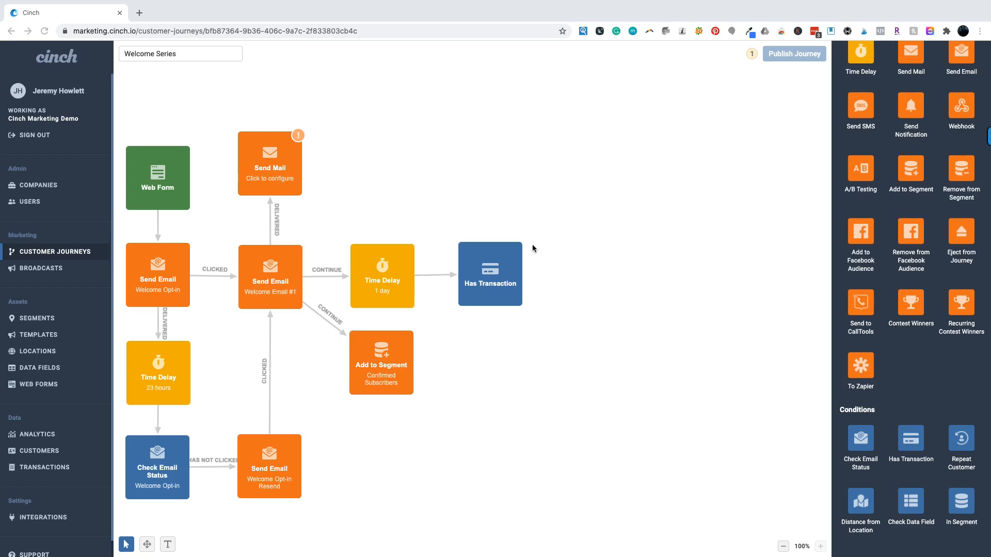
- Add an Add to Segment action above the Has Transaction condition and connect the condition to it on Yes
click(518, 227)
mouse_move(516, 267)
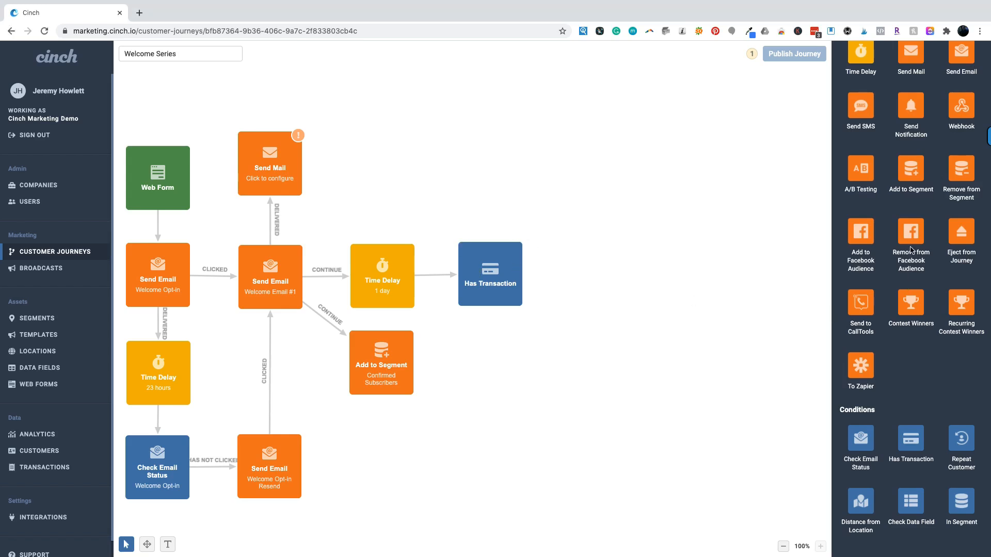
drag(909, 171, 489, 167)
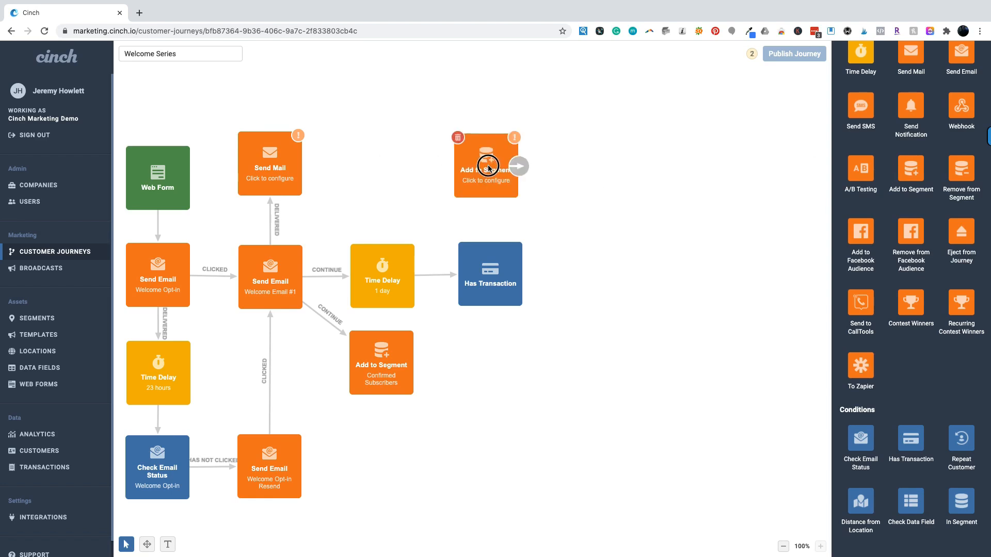
drag(522, 274, 501, 181)
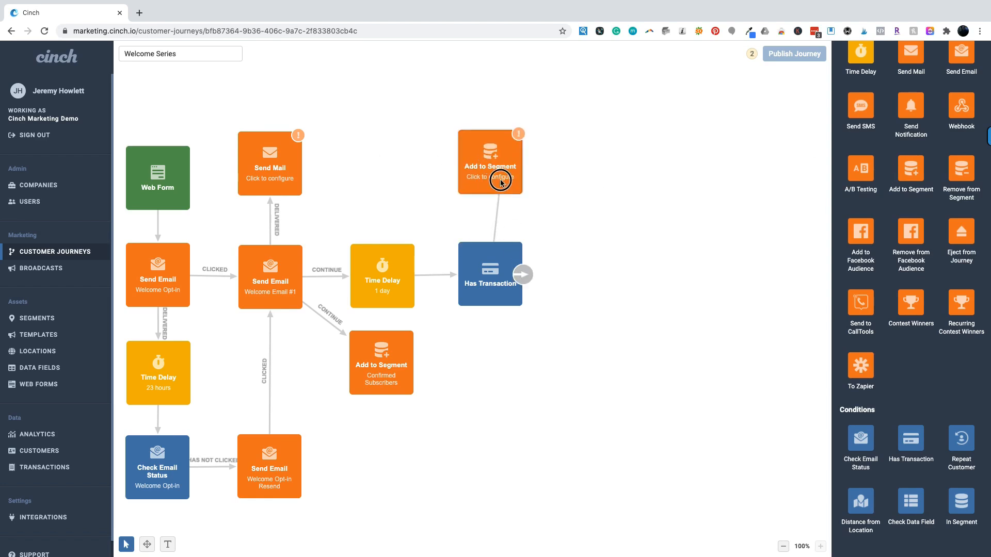
click(544, 266)
click(651, 320)
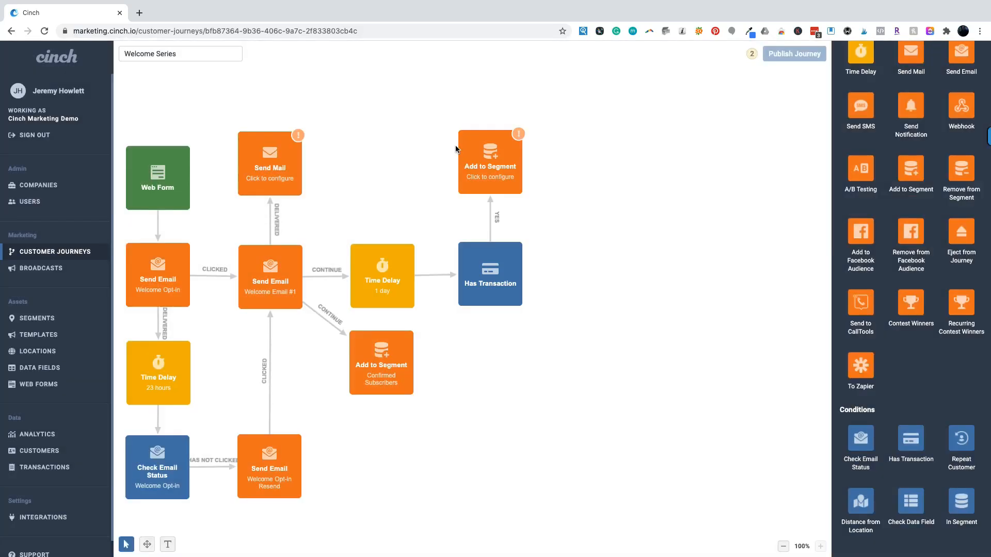
- Assign the Purchased From Welcome segment to the Add to Segment action above Has Transaction
click(500, 160)
click(577, 164)
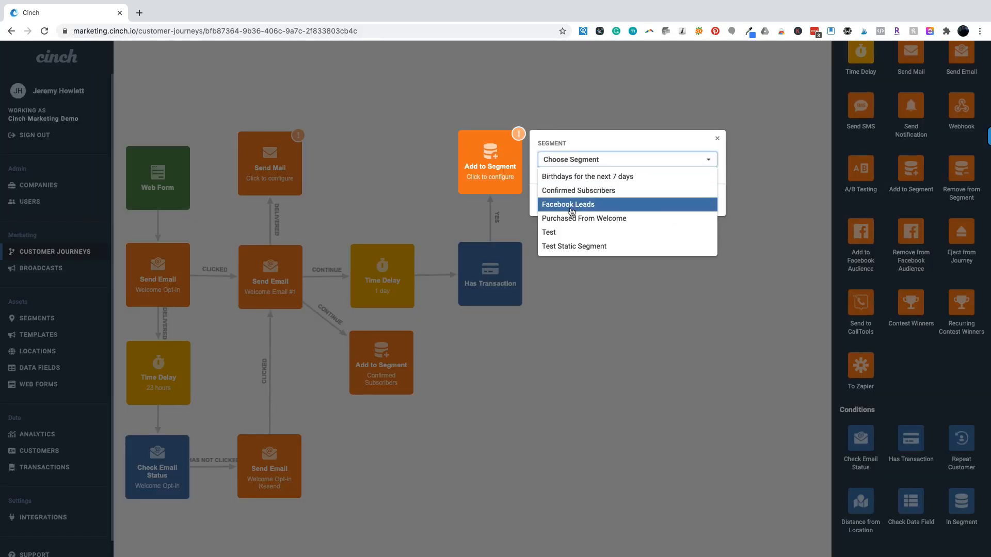
click(584, 219)
click(699, 210)
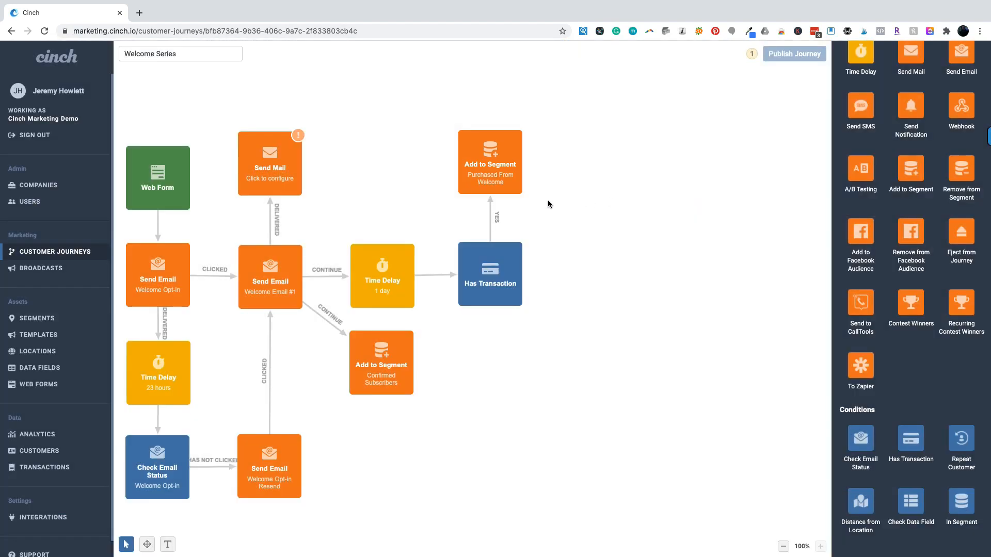
- Add an Eject from Journey action beside the Purchased From Welcome segment action and connect the segment action to it
drag(495, 171, 494, 175)
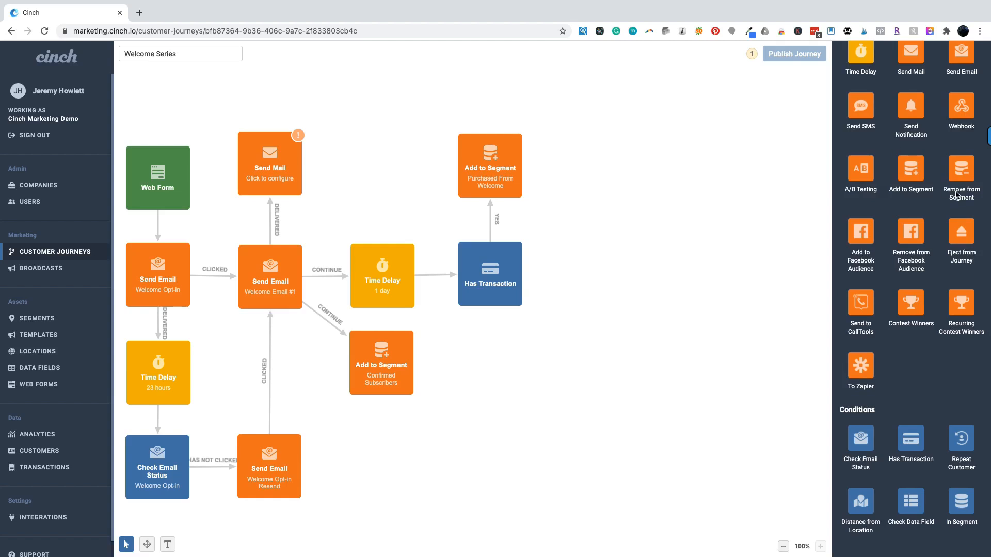
drag(956, 235, 622, 161)
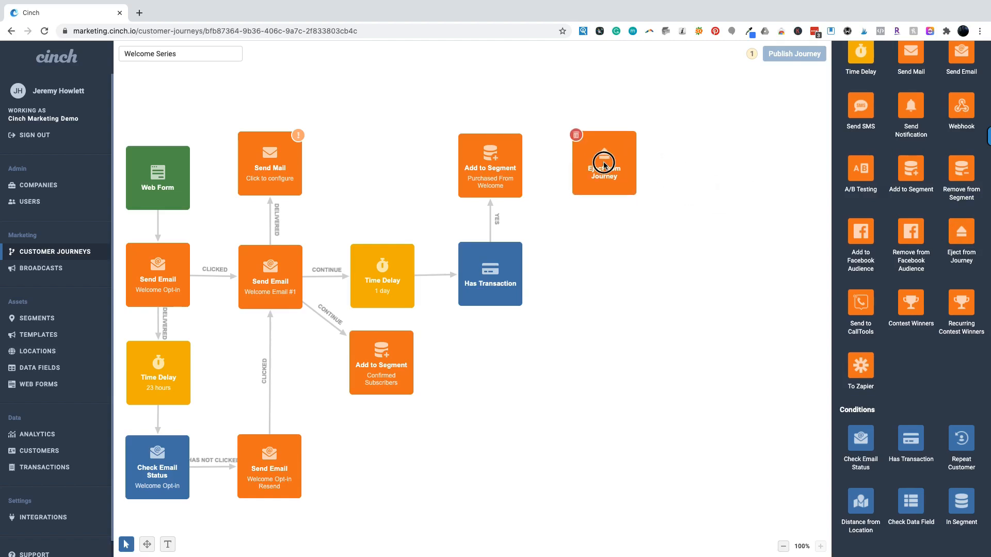
drag(520, 165, 592, 171)
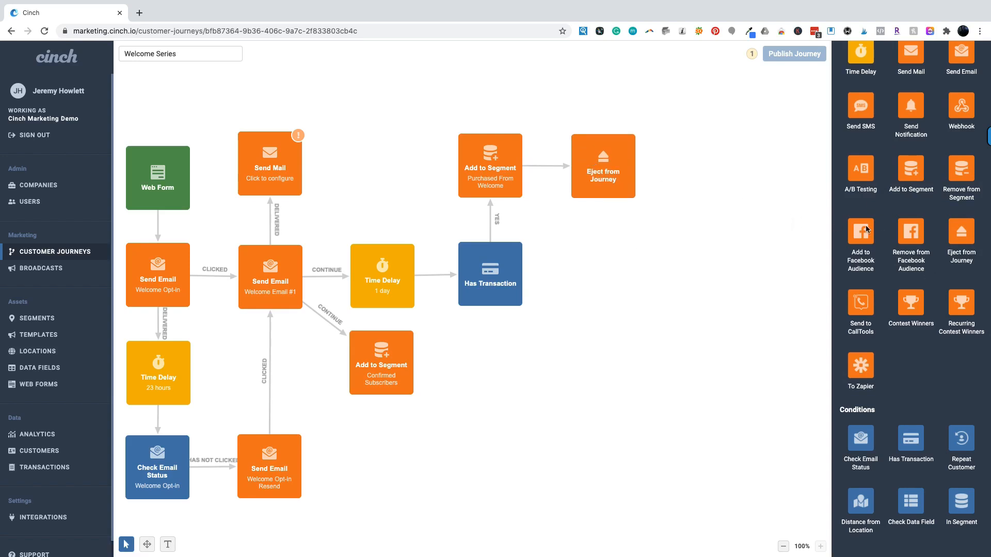
scroll(866, 230, up, 2)
drag(860, 155, 595, 277)
drag(523, 275, 572, 277)
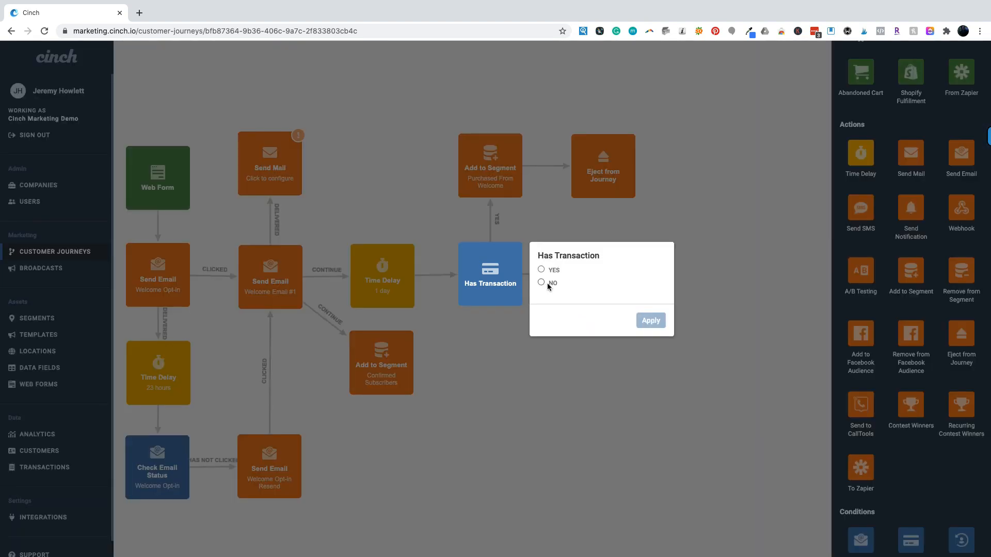
click(550, 285)
click(650, 320)
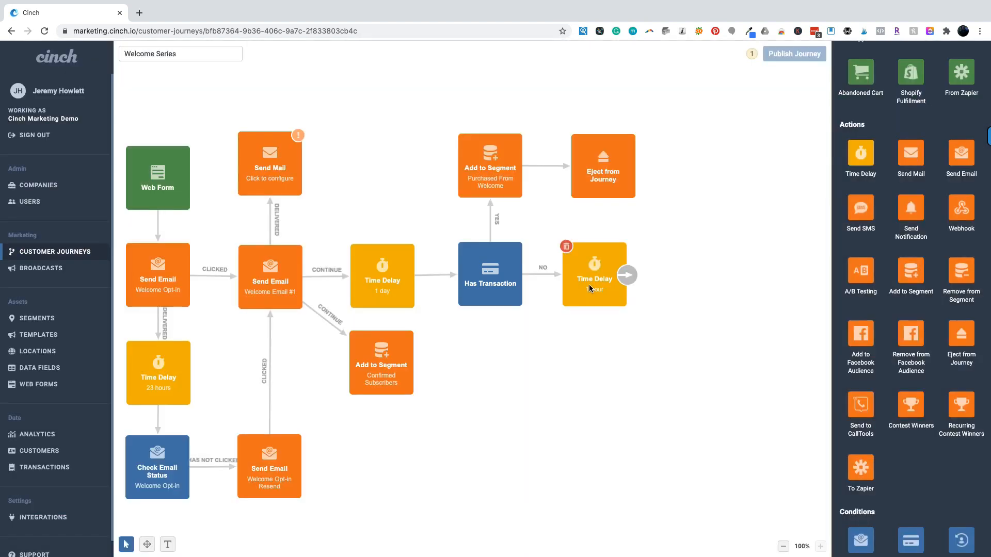
drag(591, 288, 597, 287)
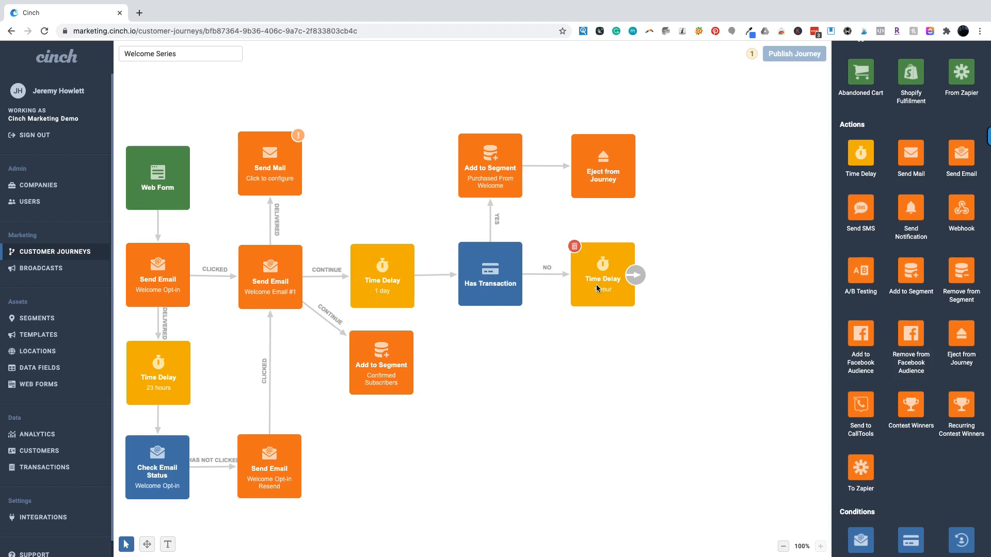
click(574, 245)
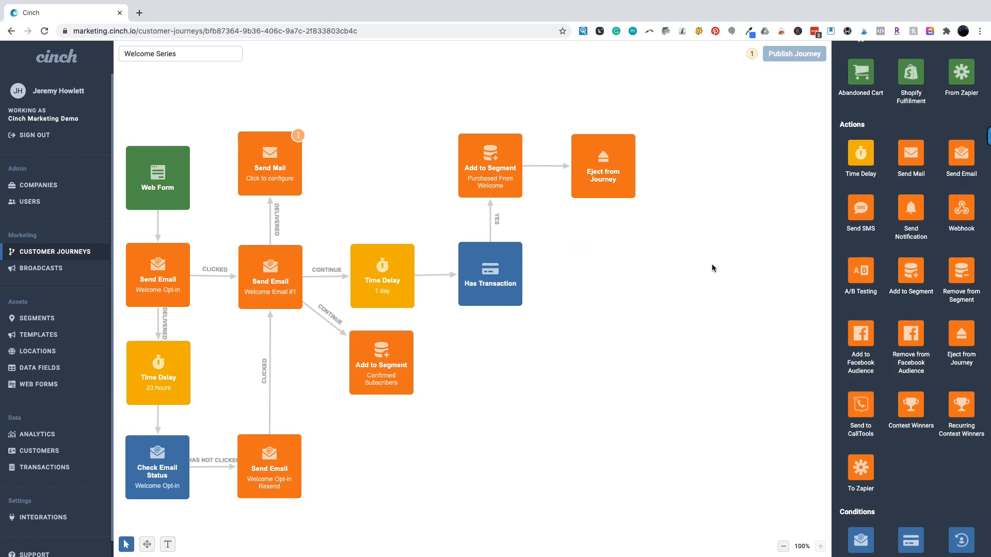
- Add a Send Email action beside the Has Transaction condition and connect the condition to it on No
drag(957, 156, 607, 278)
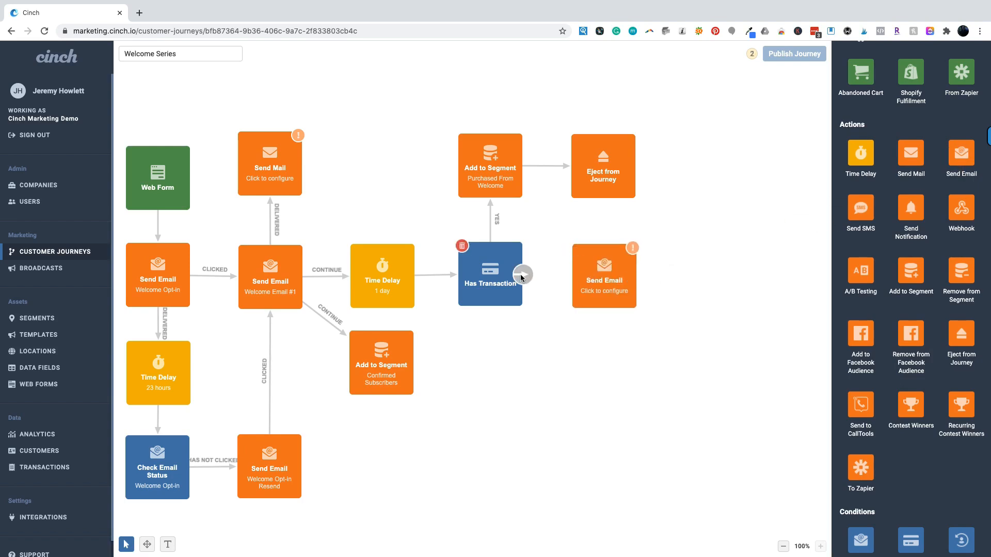
drag(523, 274, 585, 277)
click(547, 283)
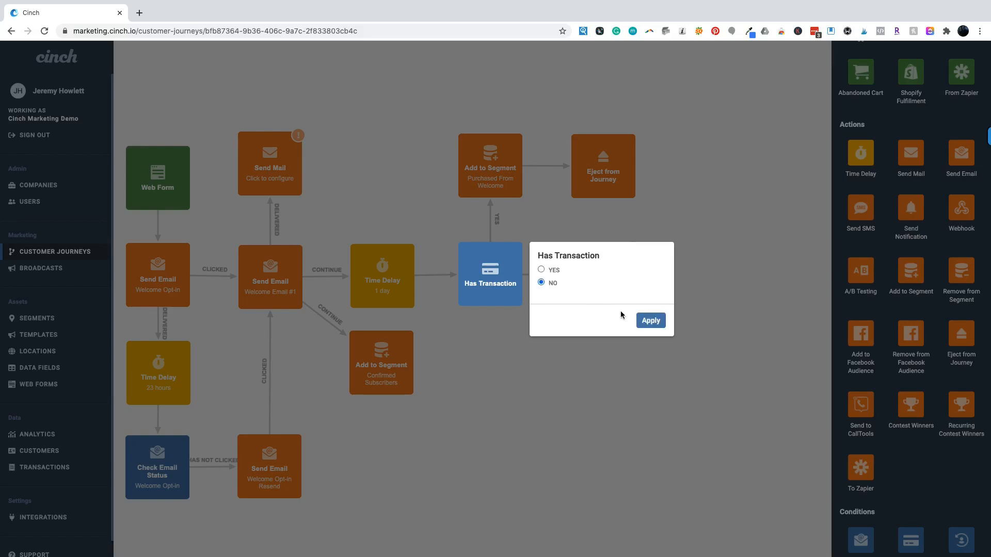
click(649, 320)
drag(597, 274, 599, 274)
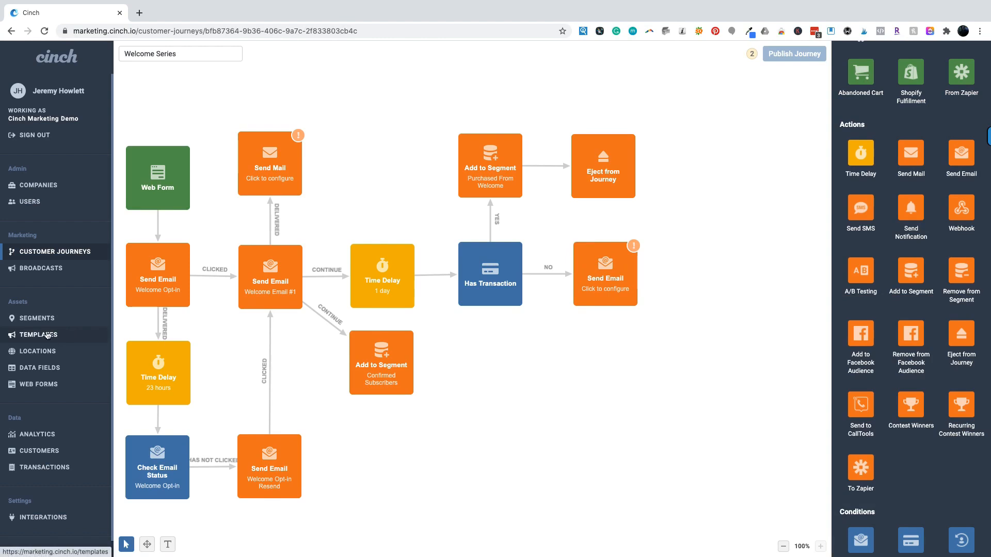
- Duplicate the Welcome Email #1 template
click(48, 336)
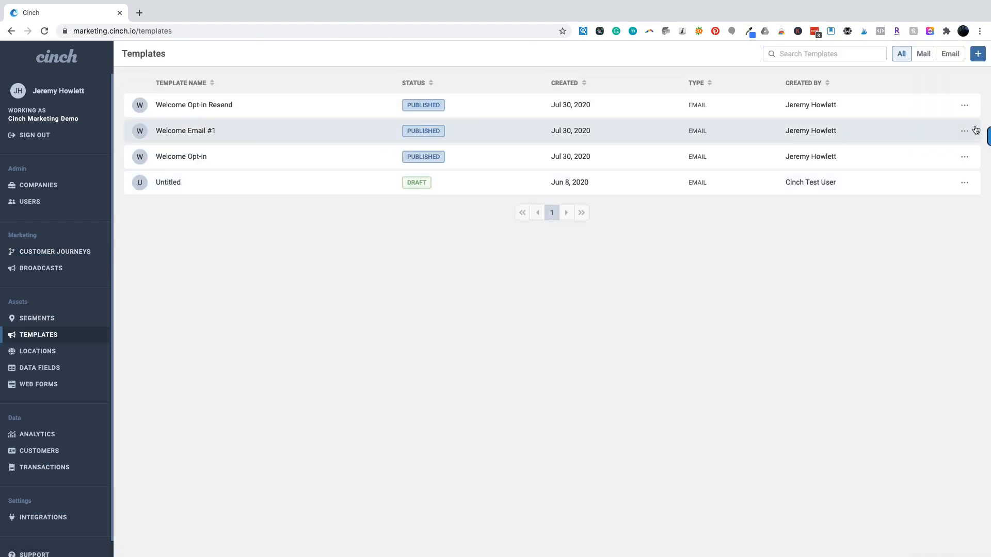
click(964, 131)
click(913, 147)
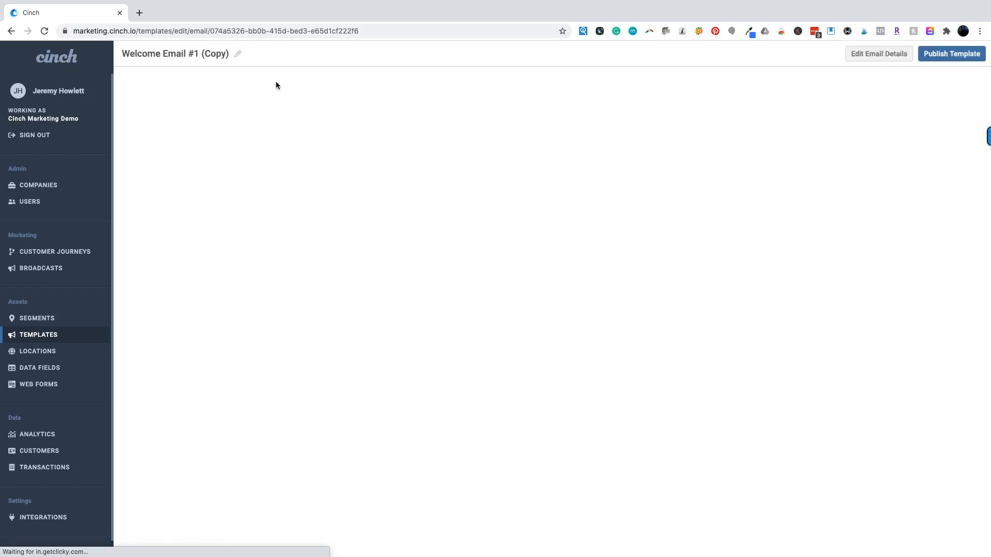
- Rename the duplicated template as Welcome Email #2 and publish it
click(238, 54)
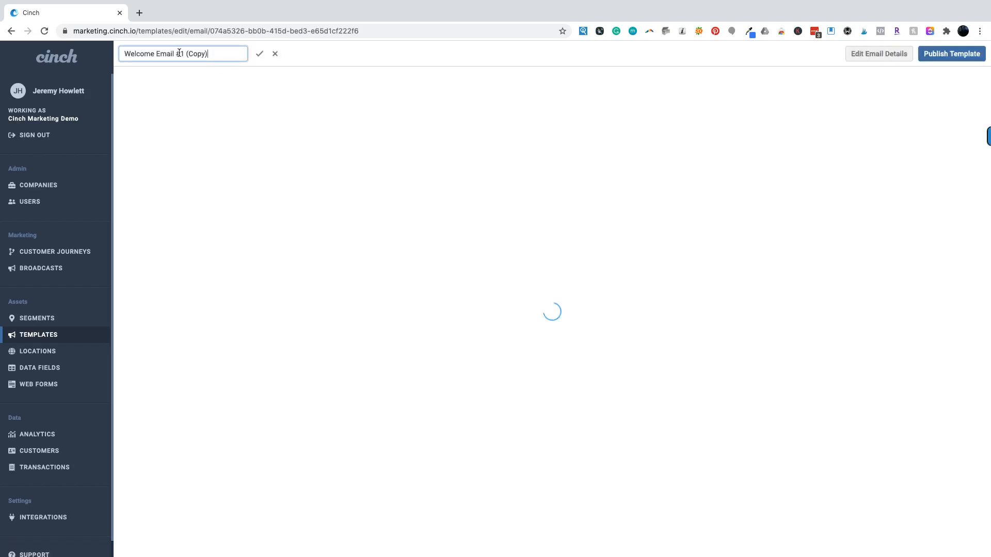
drag(179, 53, 249, 53)
text(2)
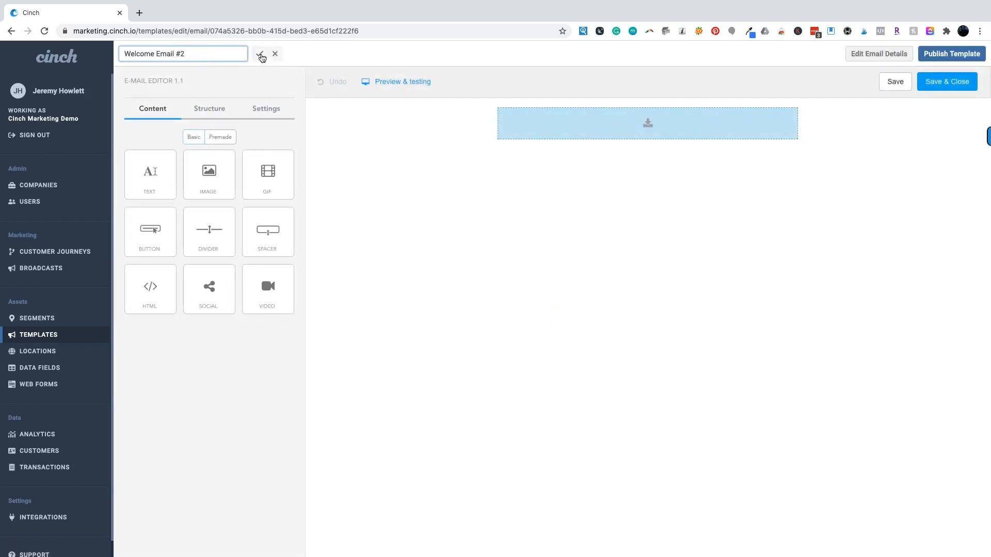
click(260, 56)
click(939, 53)
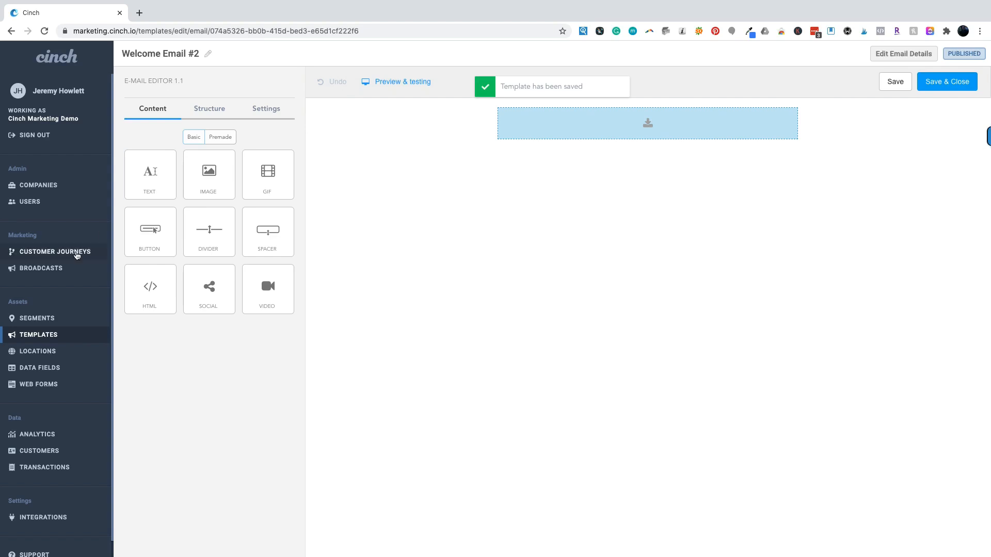
- Reopen the Welcome Series journey and configure the unconfigured Send Email on the No branch with Welcome Email #2 and a Google Analytics campaign title
click(62, 251)
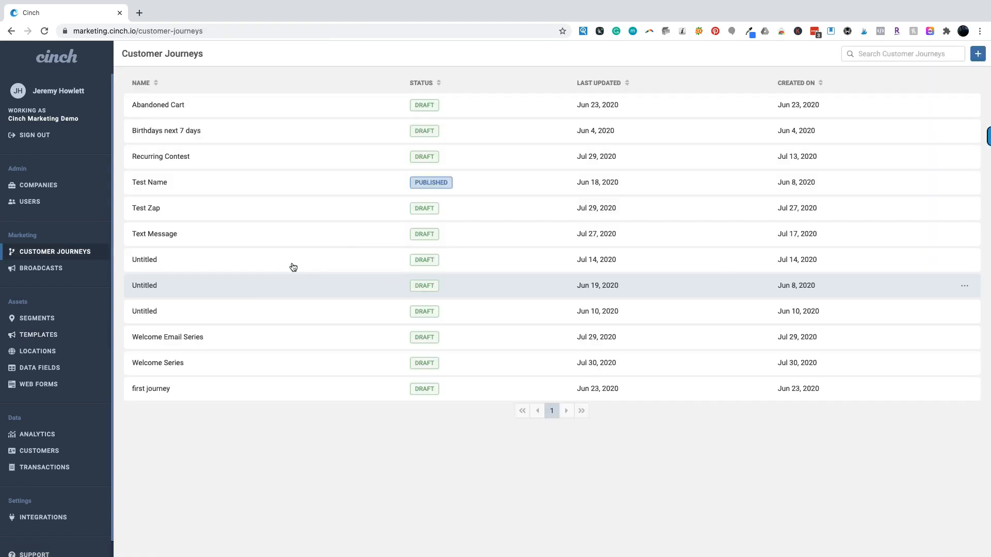
click(184, 362)
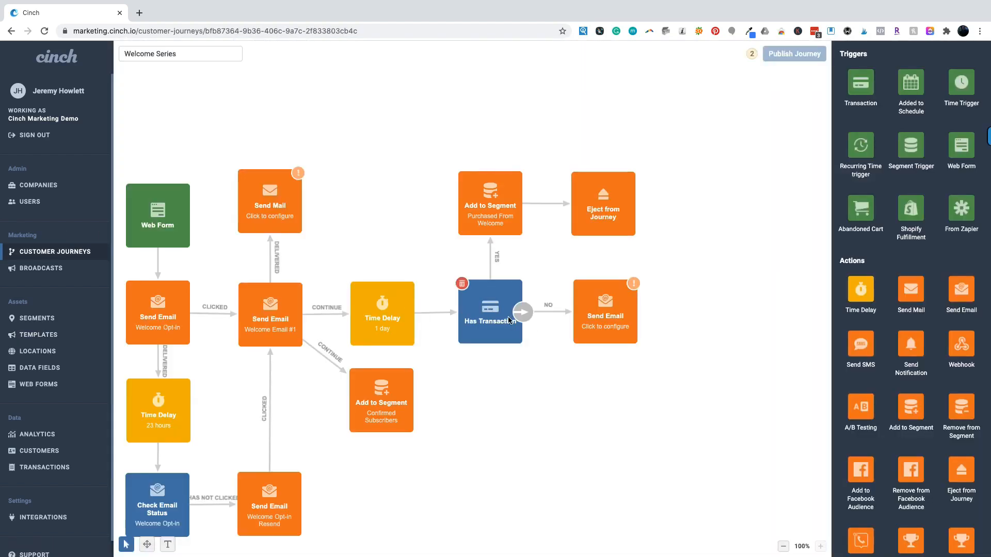
click(609, 312)
click(483, 309)
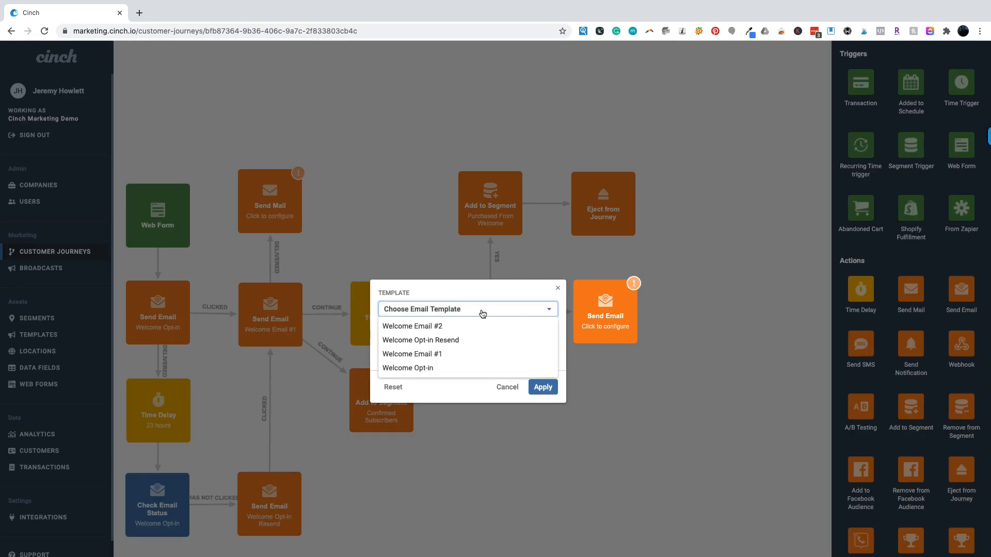
click(443, 330)
click(424, 346)
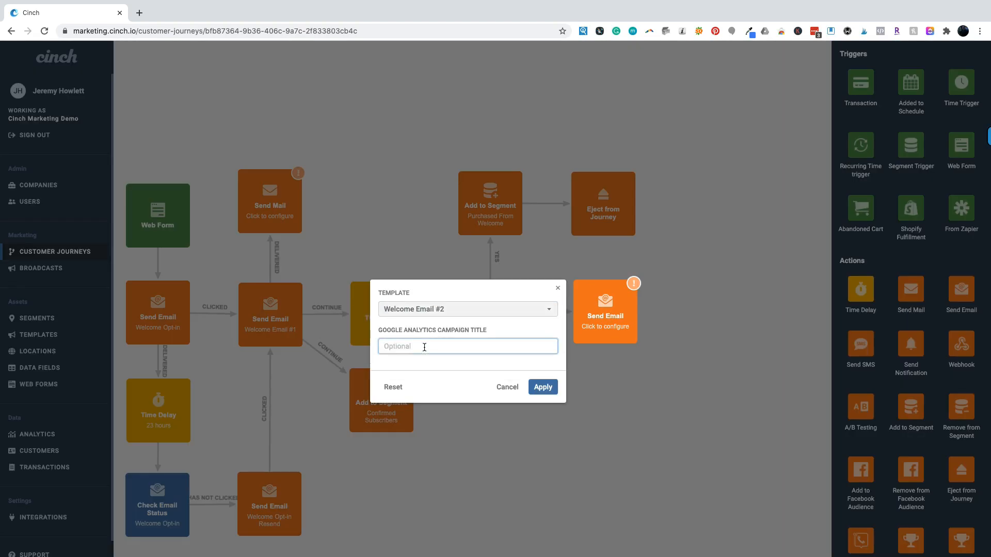
text(welcome_eam)
click(546, 392)
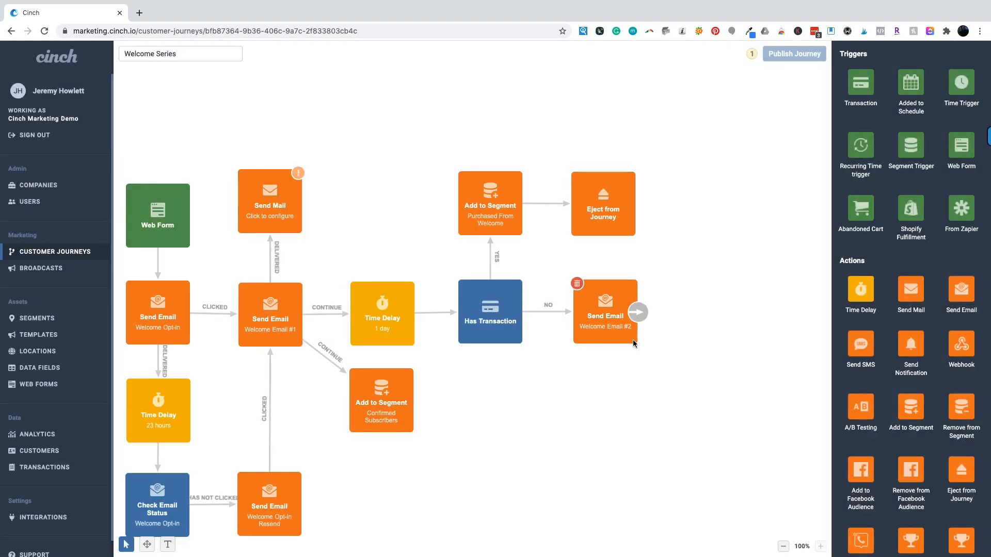
- Add a Time Delay beside the Welcome Email #2 action and connect the email to it on Continue
scroll(692, 316, right, 5)
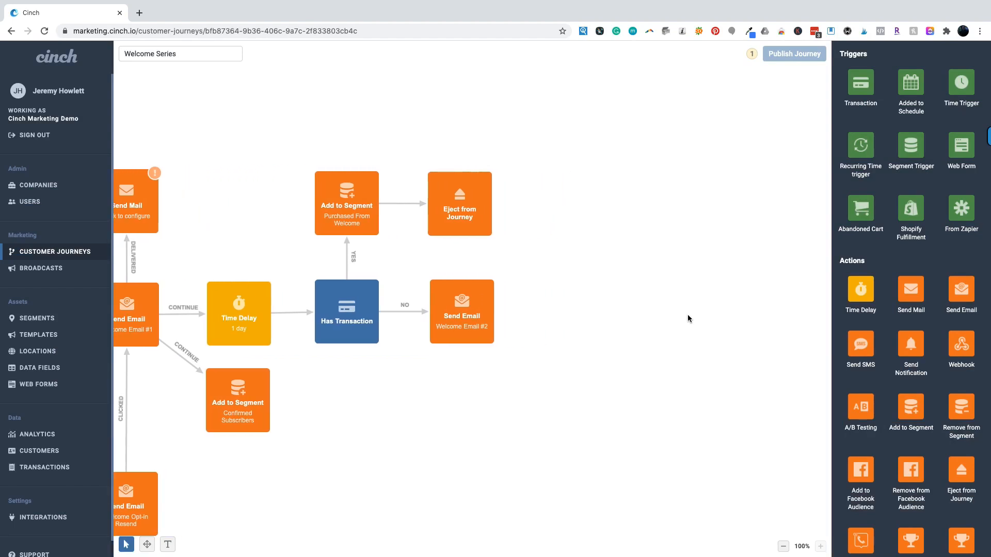
scroll(688, 318, right, 2)
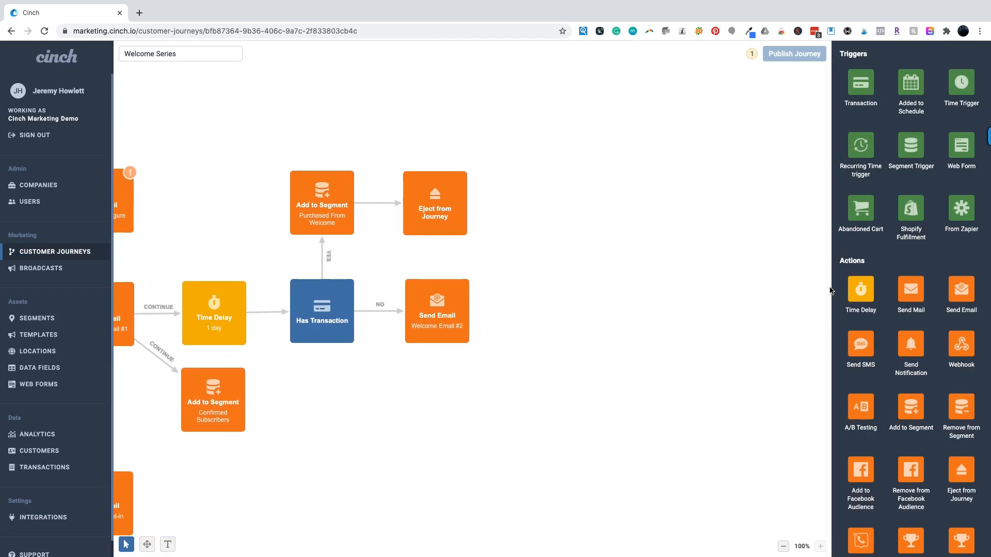
drag(860, 289, 563, 313)
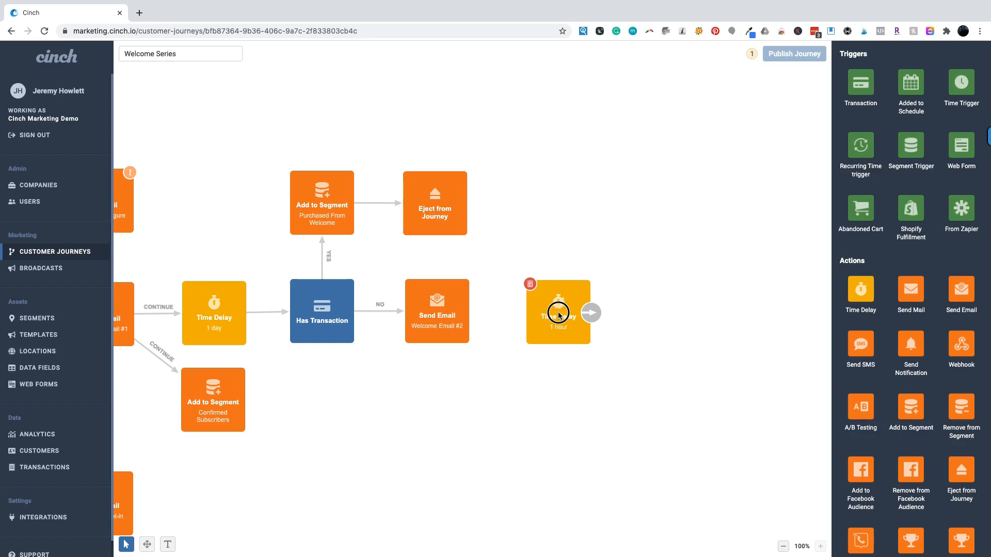
drag(469, 311, 535, 312)
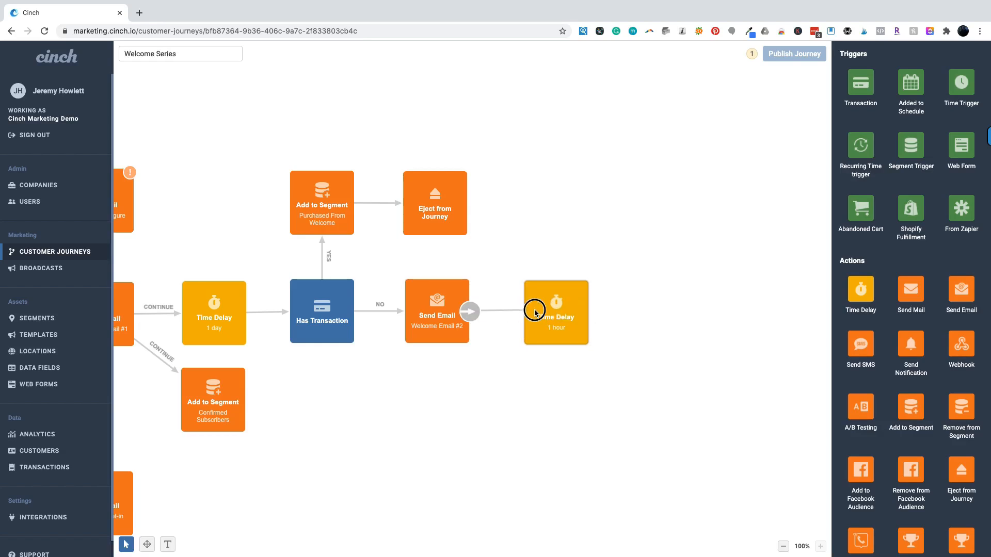
click(504, 308)
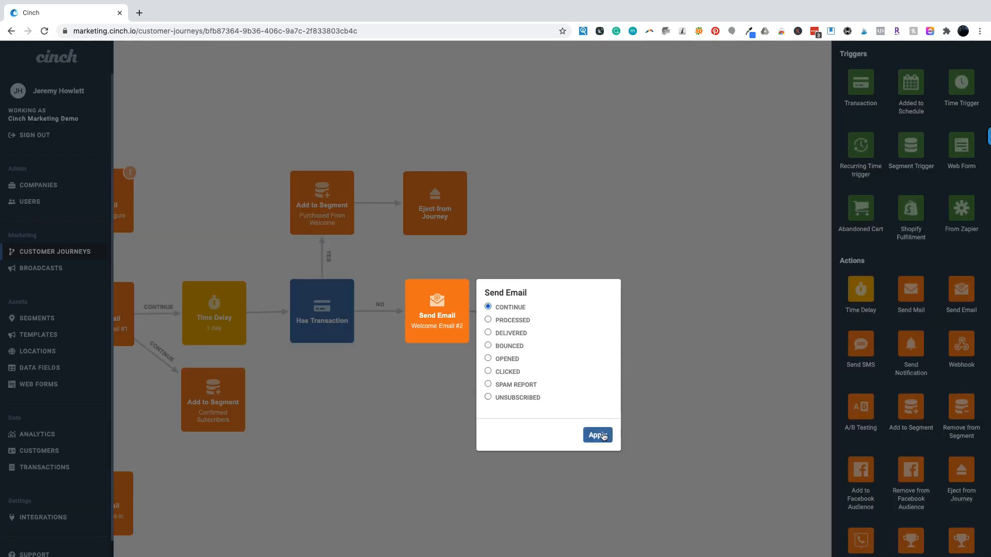
click(598, 435)
- Set the time delay following Welcome Email #2 to 2 days
click(553, 320)
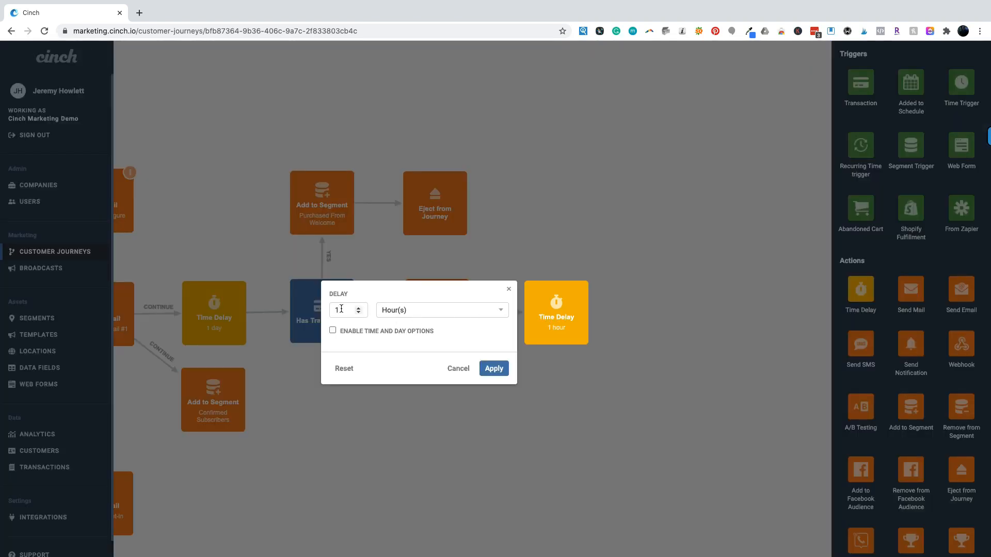
drag(341, 309, 323, 310)
text(2)
click(396, 310)
click(394, 320)
click(494, 369)
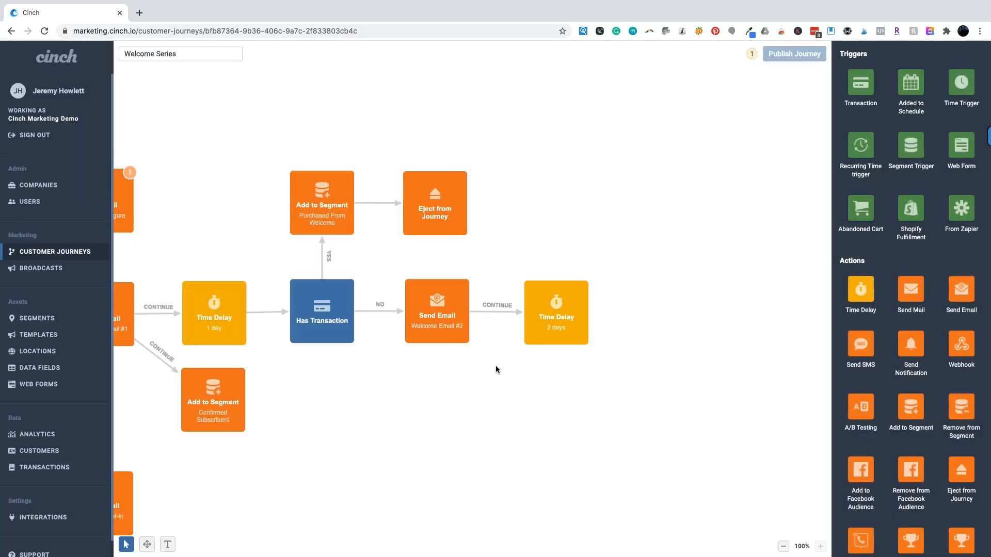
- Add a Has Transaction condition beside the 2-day delay and connect the delay to it
scroll(893, 352, down, 5)
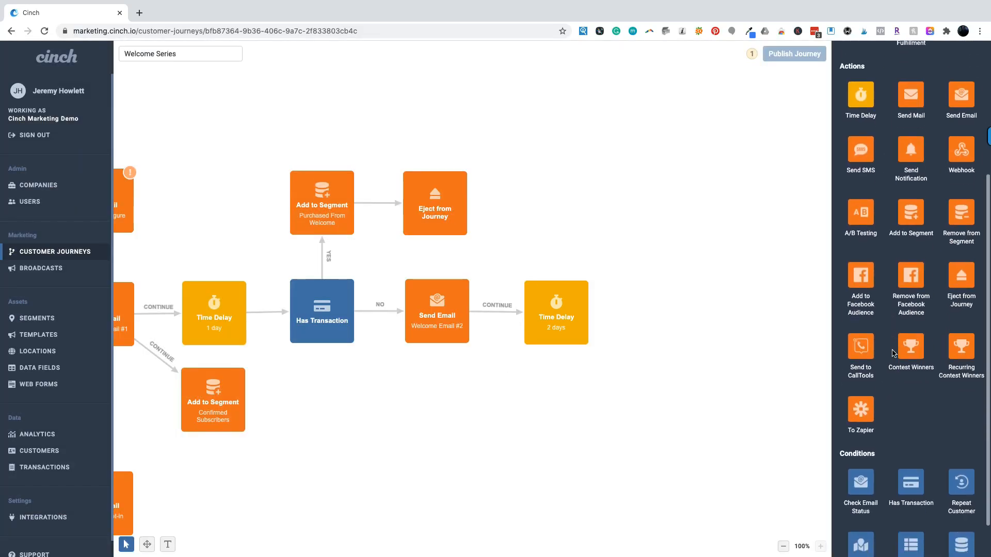
drag(912, 440, 670, 314)
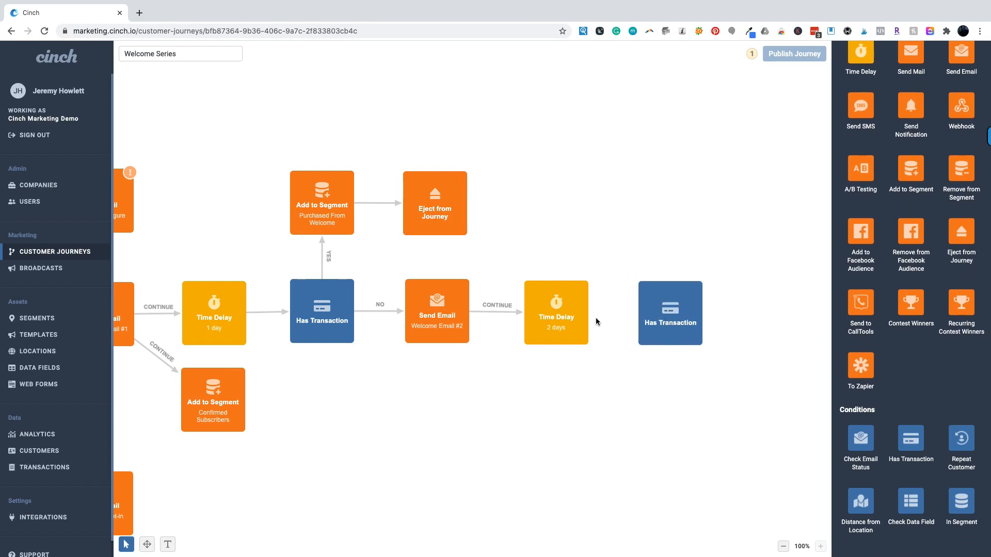
drag(590, 315, 662, 316)
- Add a Send Email action beside the second Has Transaction condition and connect the condition to it on No
scroll(711, 319, right, 5)
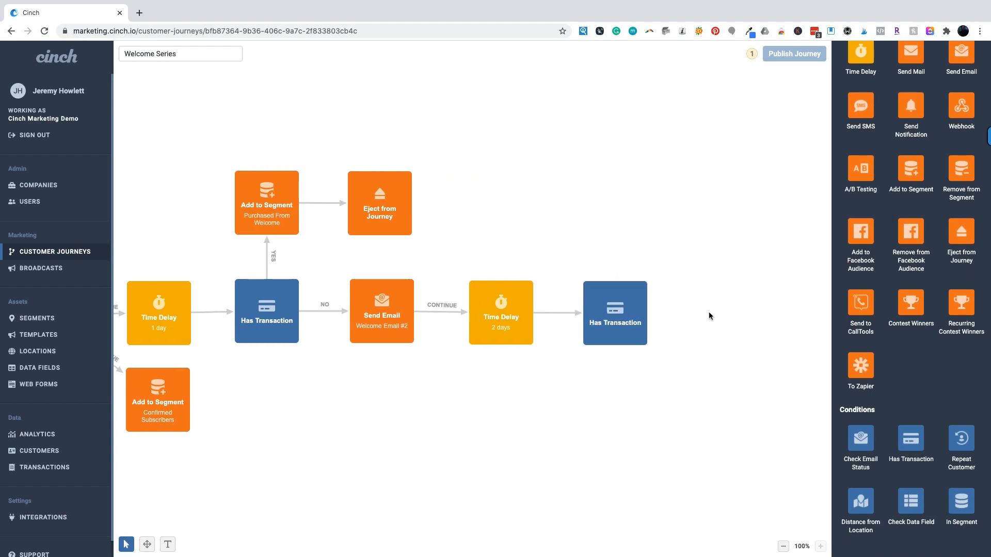
scroll(866, 275, up, 3)
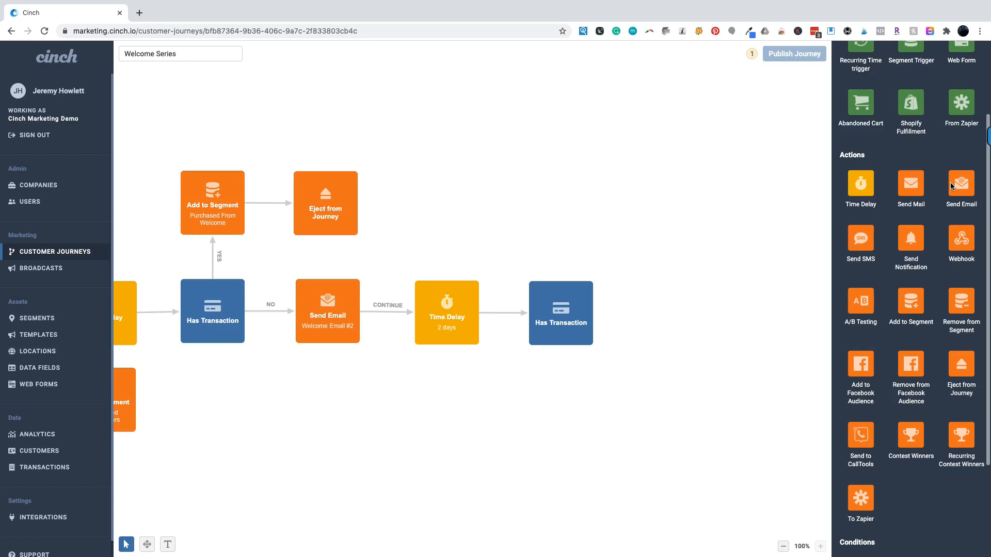
drag(952, 185, 678, 312)
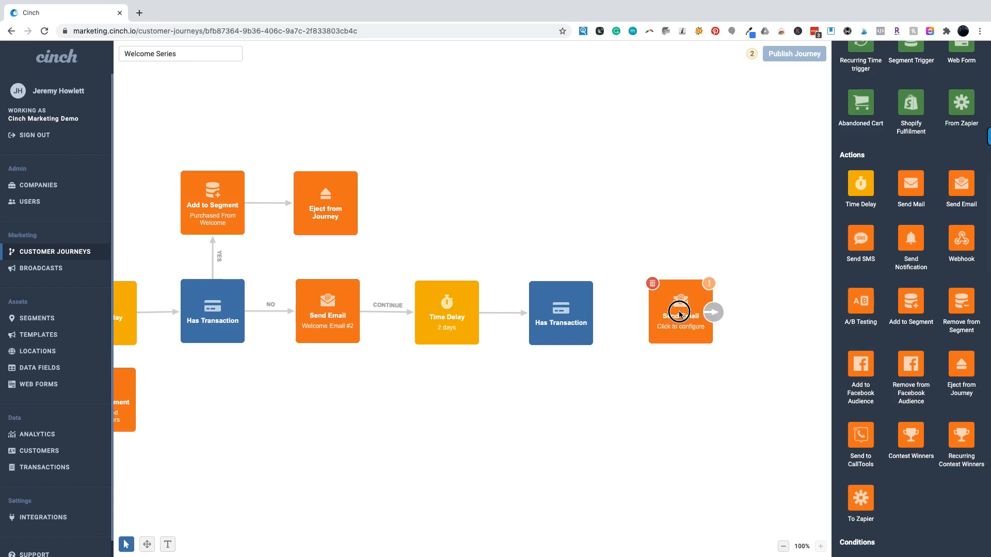
drag(596, 320, 622, 323)
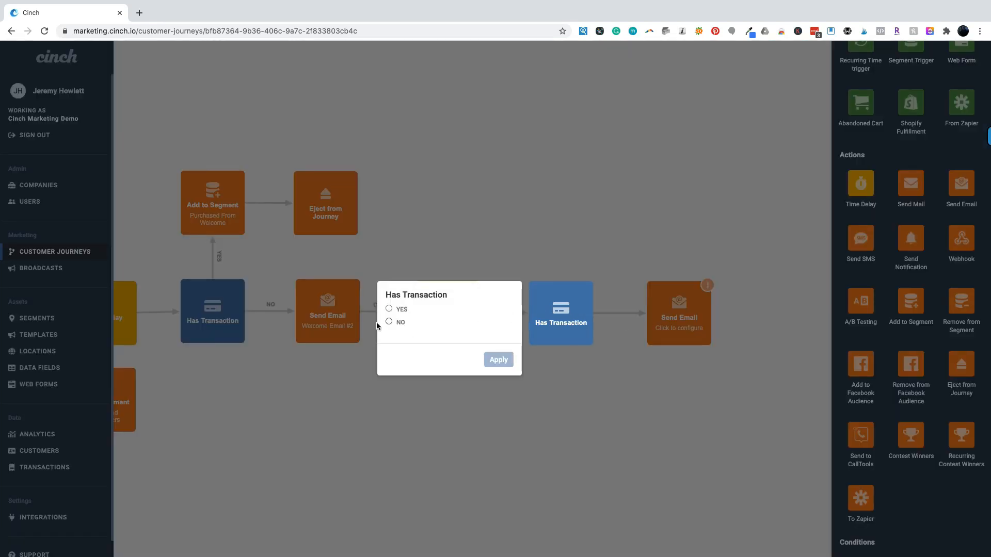
click(394, 322)
click(498, 360)
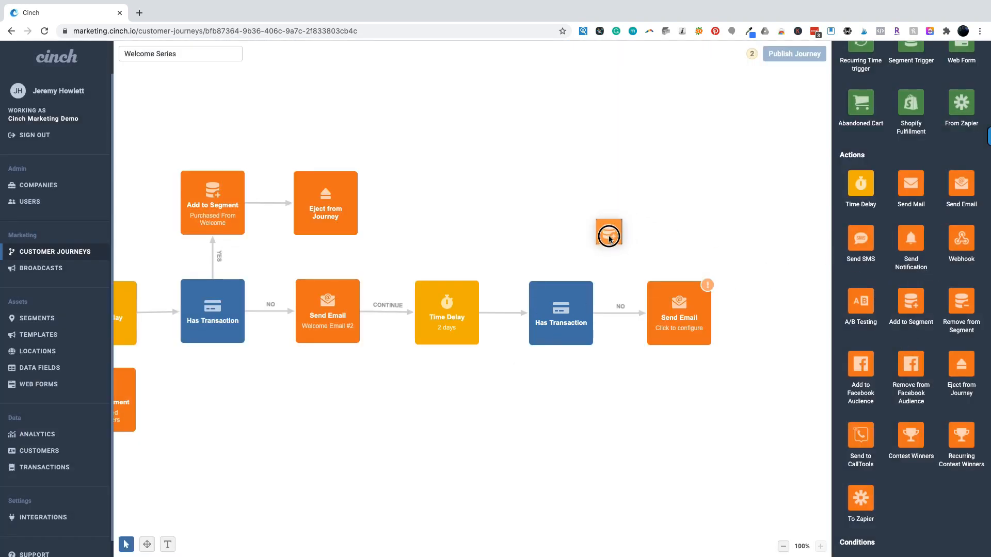
- Add an Add to Segment action above the second Has Transaction condition and connect the condition to it on Yes
drag(555, 207, 557, 206)
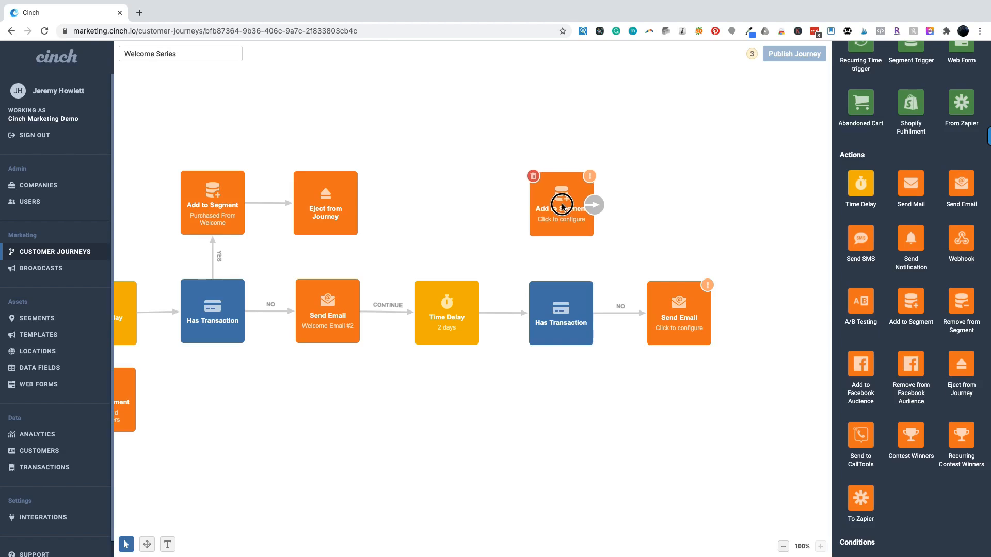
drag(589, 308, 568, 226)
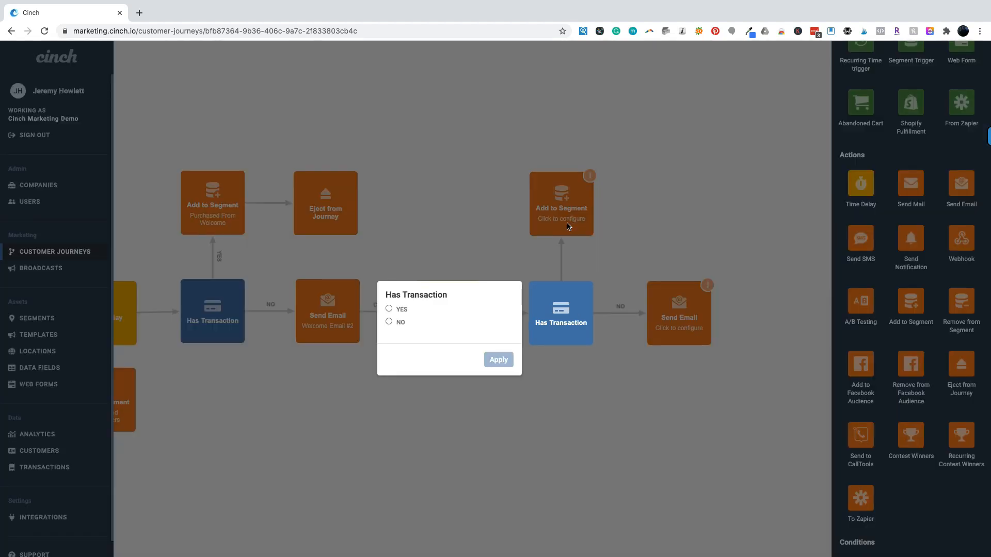
click(388, 309)
click(498, 360)
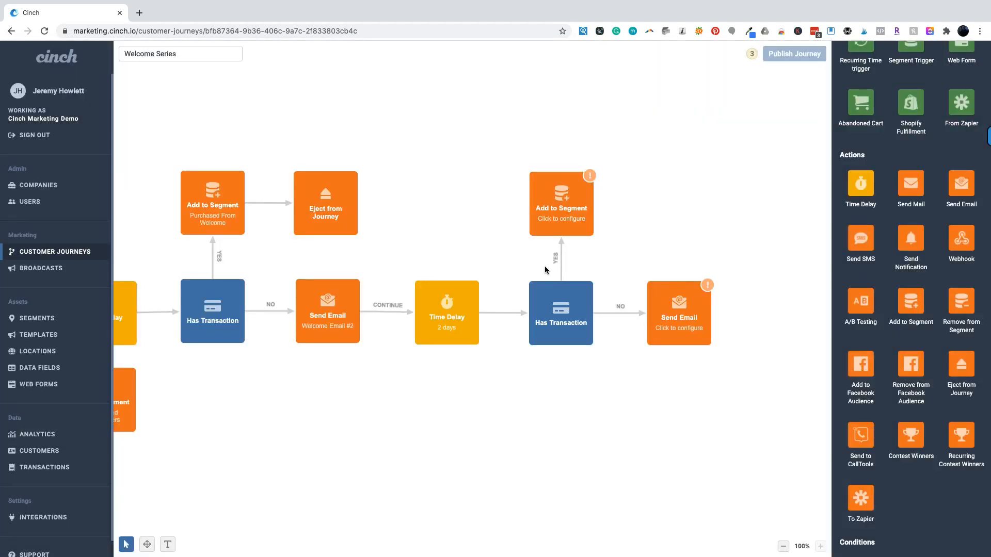
- Connect the new Add to Segment action to the existing Eject from Journey action and set its segment to Purchased From Welcome
mouse_move(562, 201)
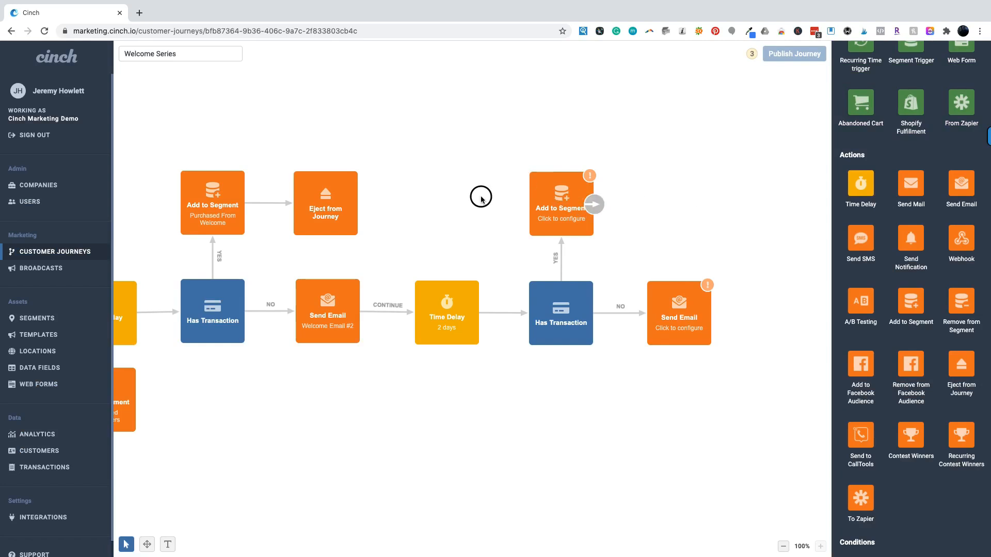
click(539, 206)
click(438, 202)
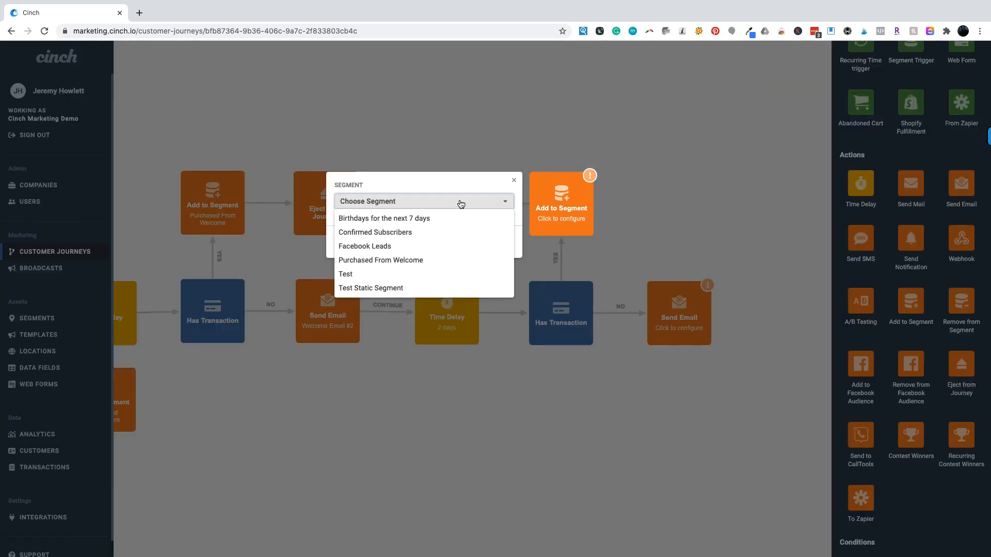
click(425, 259)
click(497, 243)
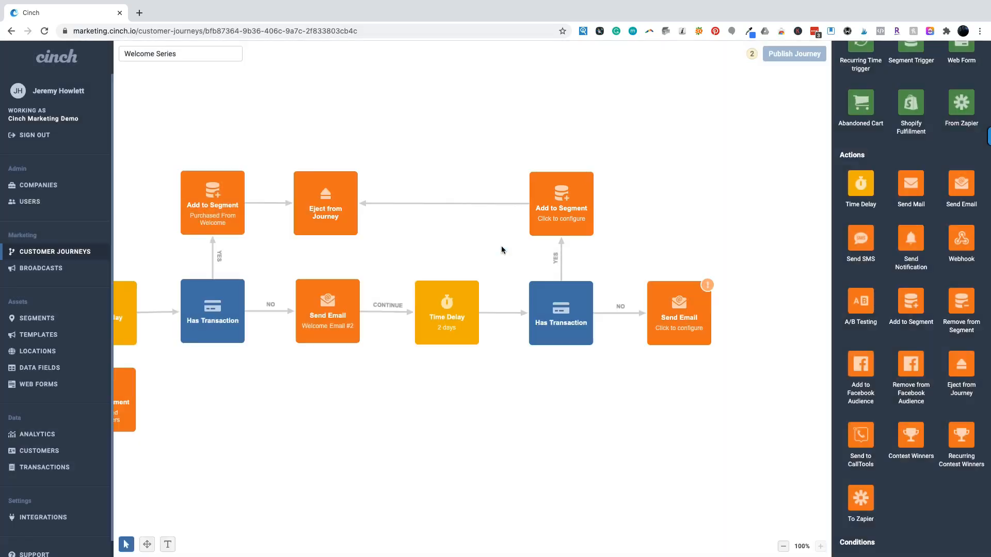
- Add a Time Delay beside the unconfigured Send Email on the second No branch and connect the email to it on Continue
mouse_move(683, 319)
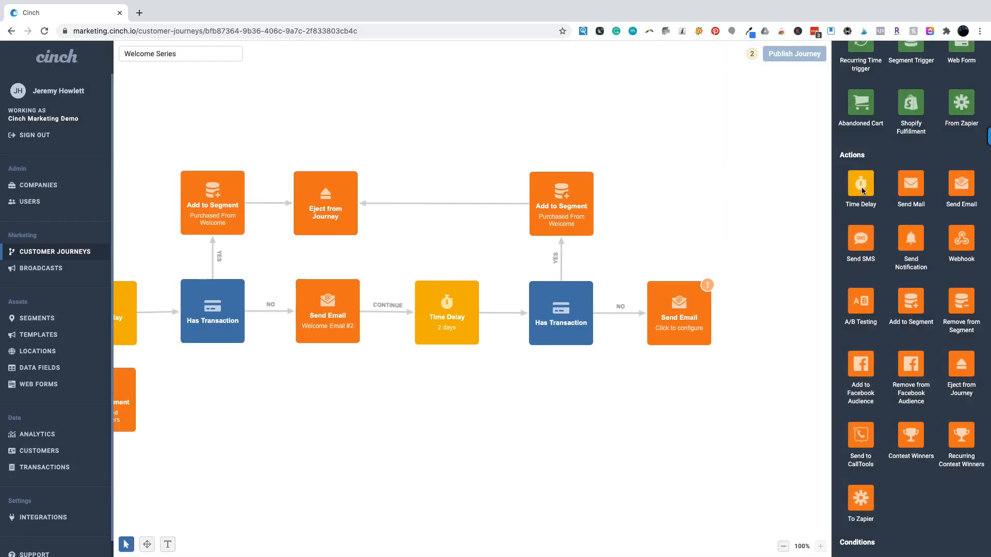
drag(861, 190, 794, 314)
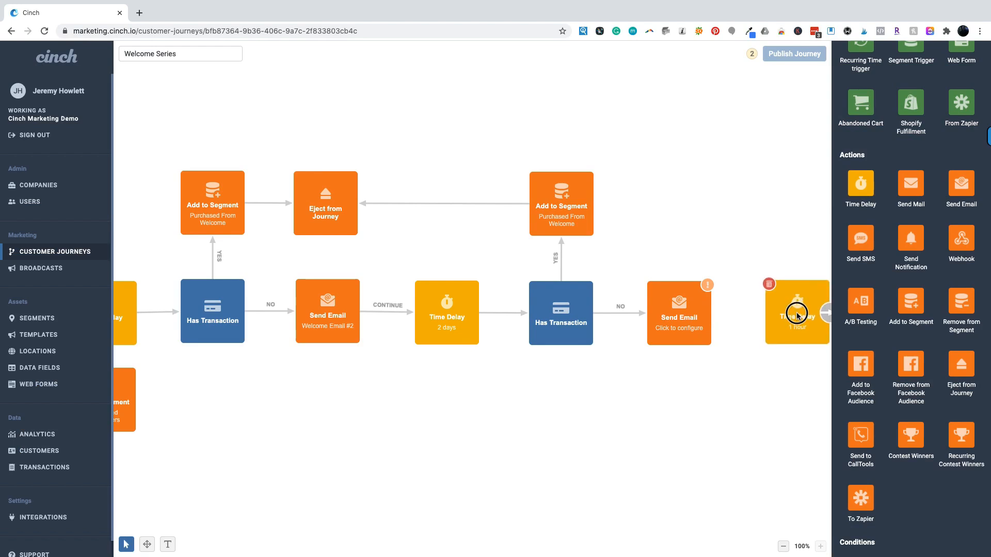
drag(715, 312, 790, 317)
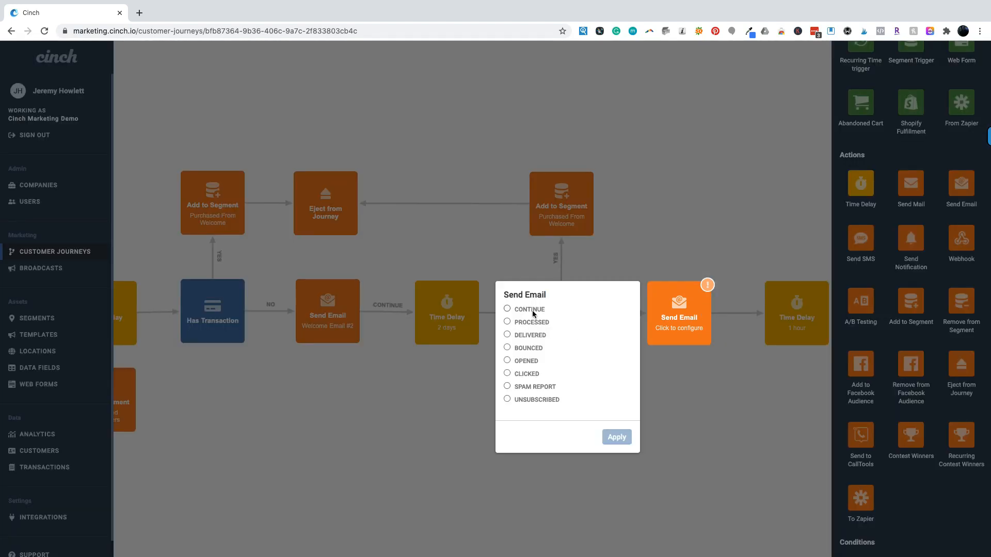
click(507, 309)
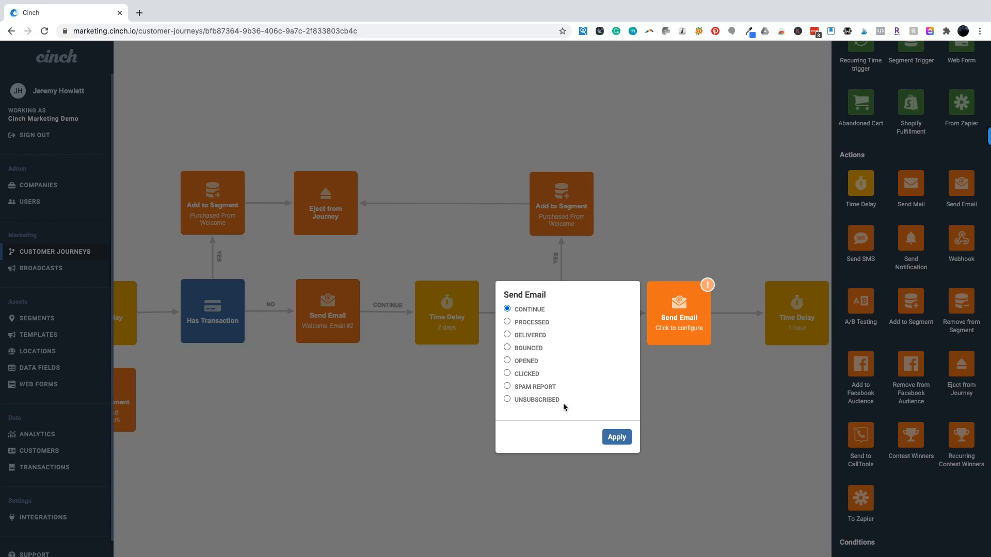
click(616, 437)
- Set the time delay following the unconfigured Send Email to 3 days
click(789, 324)
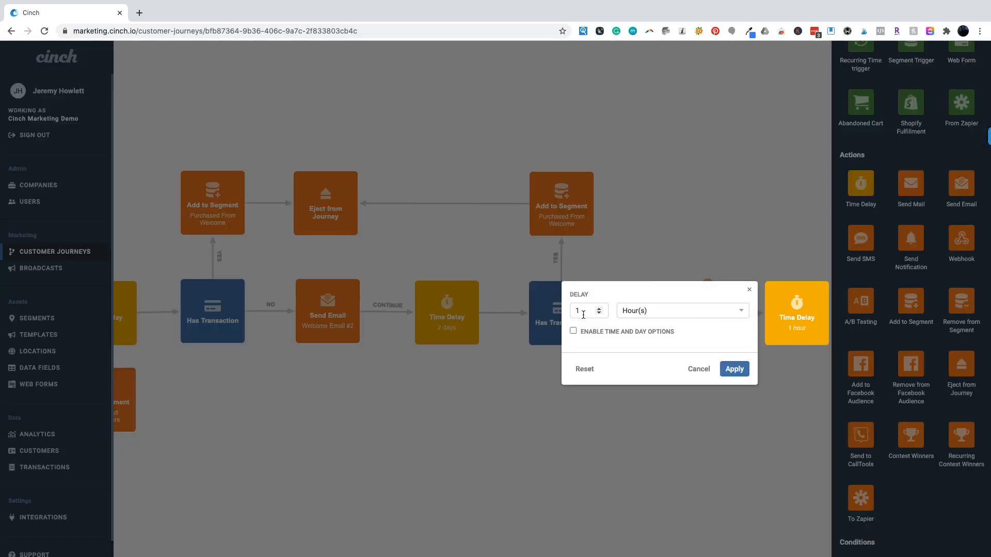
drag(582, 312, 563, 313)
text(3)
click(659, 311)
click(646, 320)
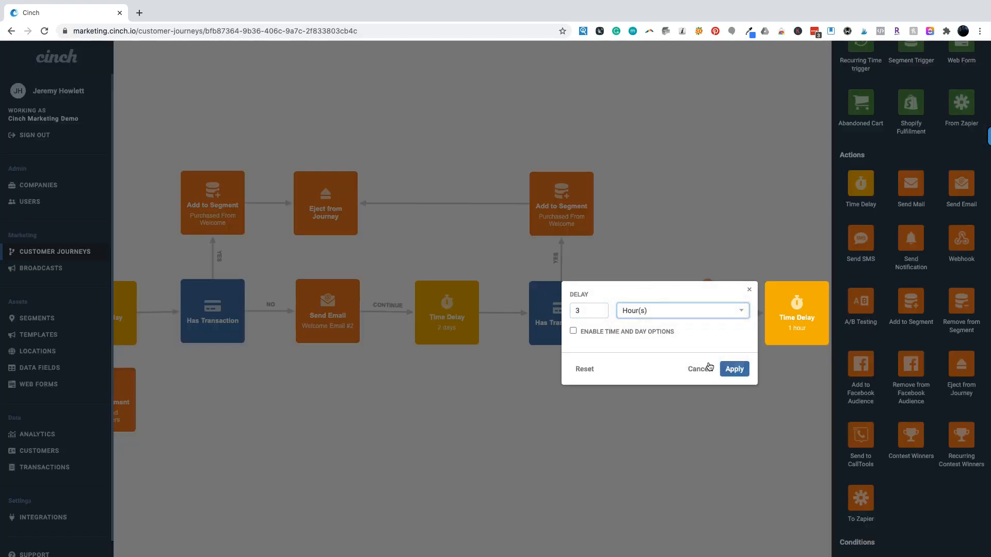
click(734, 369)
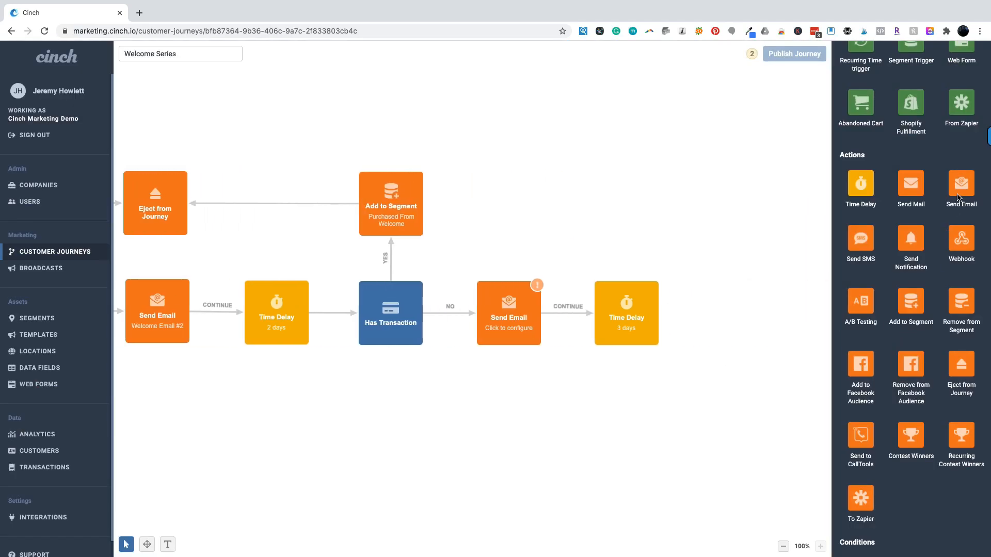
- Add a Has Transaction condition and a Send Email action after the 3-day delay, and connect the delay to the condition
drag(961, 185, 821, 318)
scroll(934, 366, down, 3)
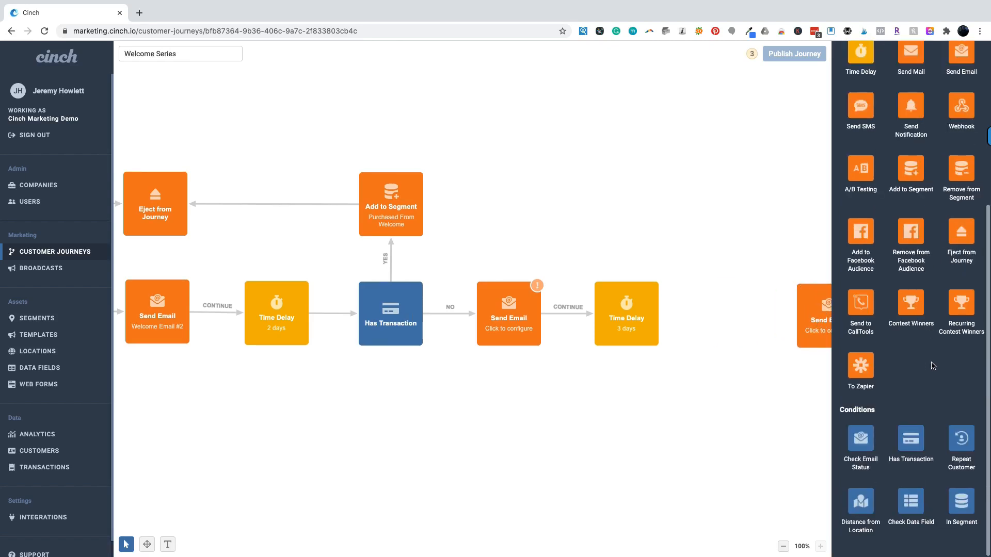
drag(908, 440, 727, 314)
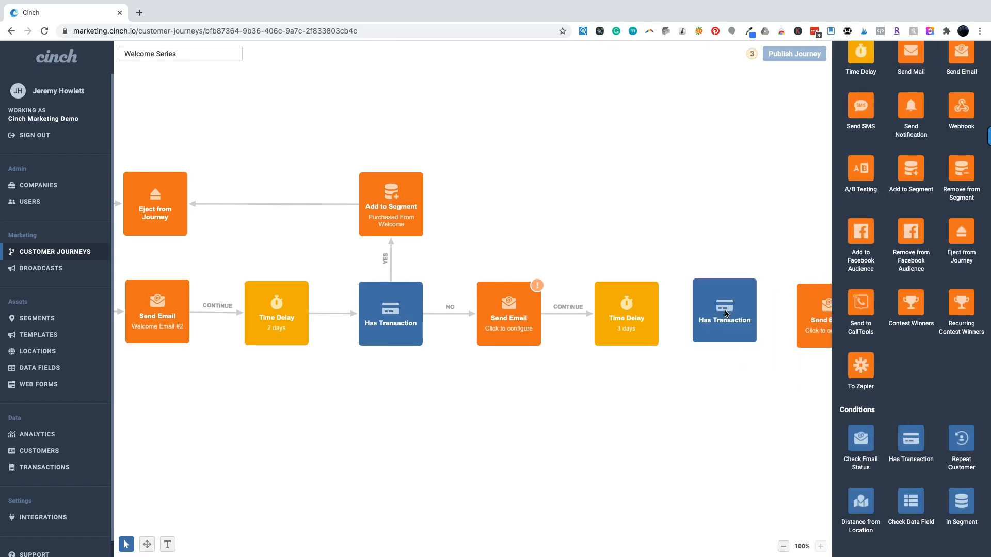
drag(664, 316, 720, 317)
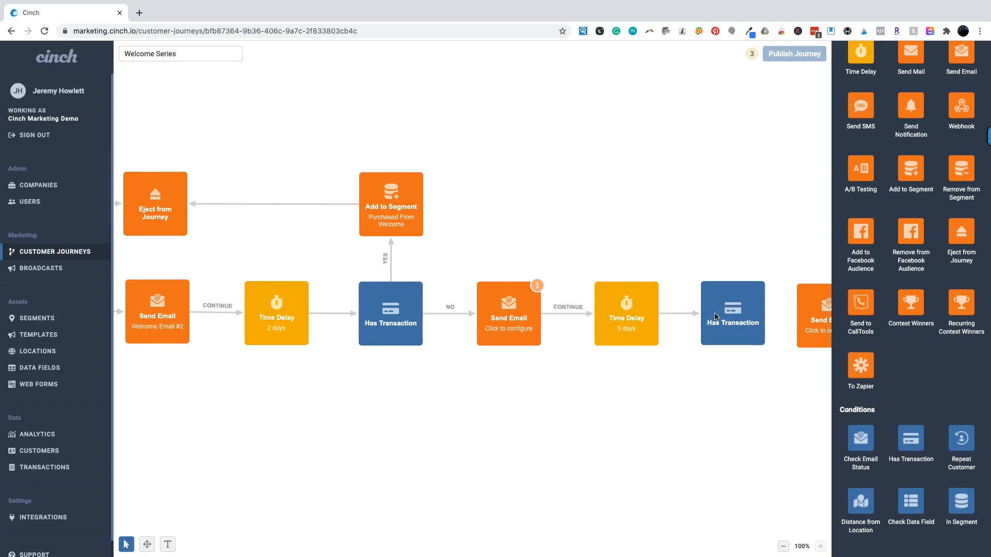
- Connect the Has Transaction condition after the 3-day delay to its neighbouring Send Email action on the No branch
drag(810, 312, 811, 312)
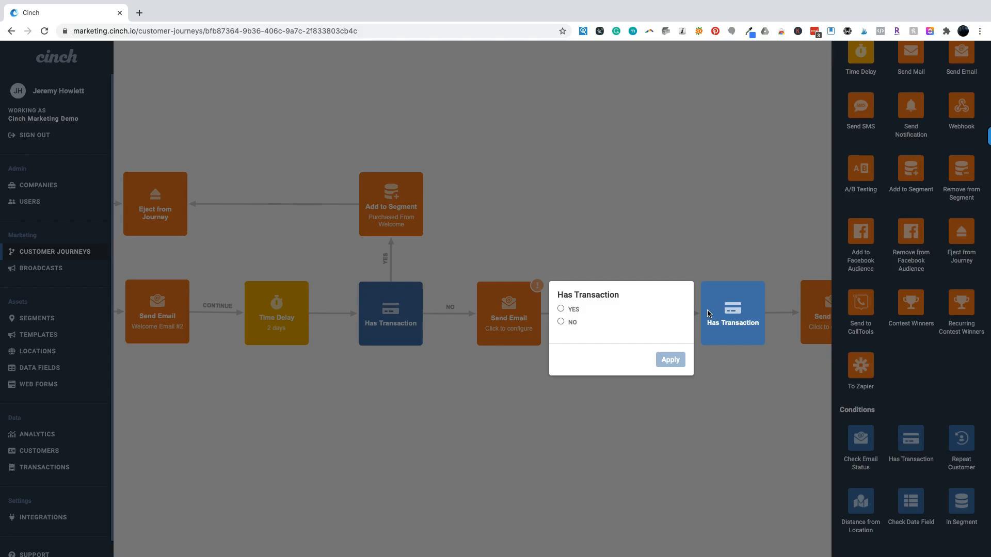
click(561, 322)
click(670, 359)
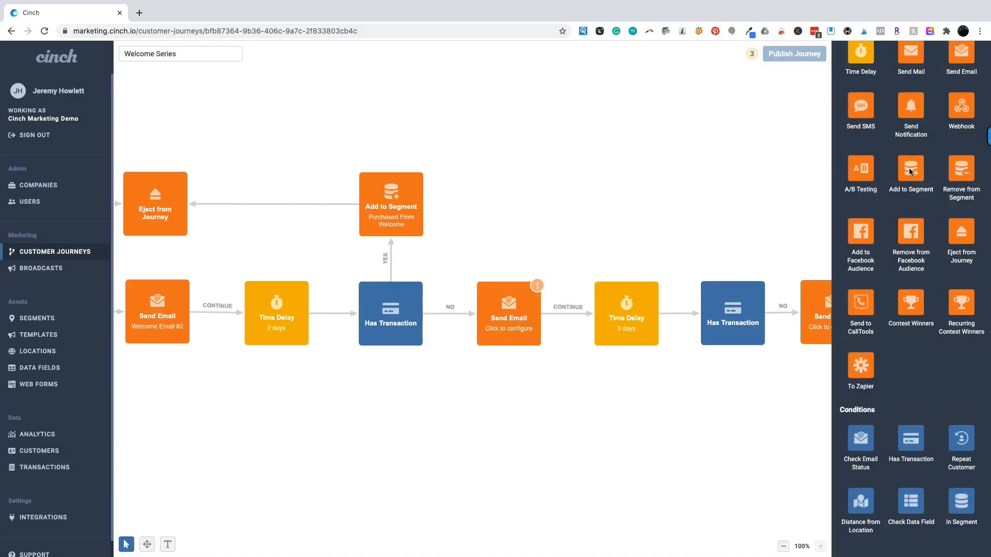
- Add an Add to Segment action above the last Has Transaction condition and connect the condition to it on Yes
drag(910, 169, 731, 206)
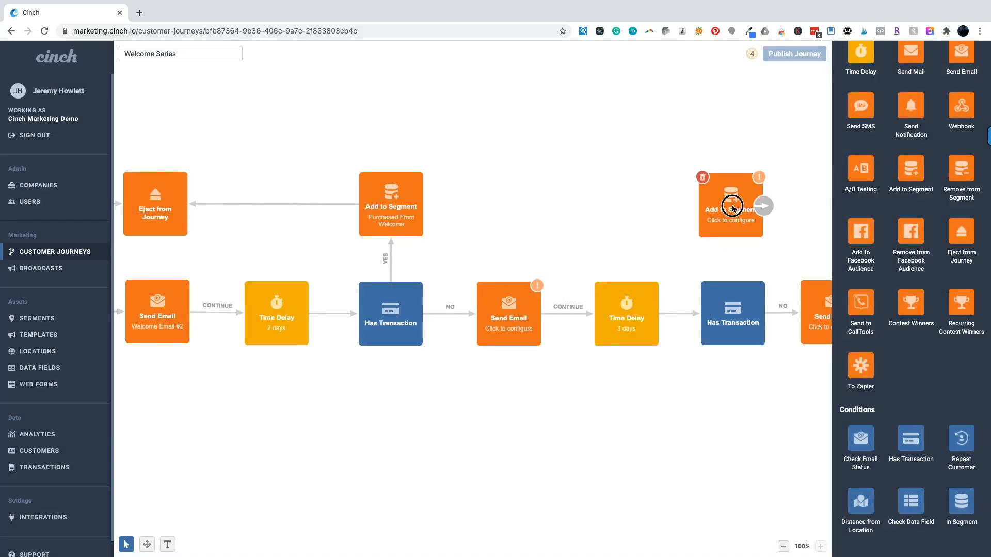
drag(765, 313, 735, 229)
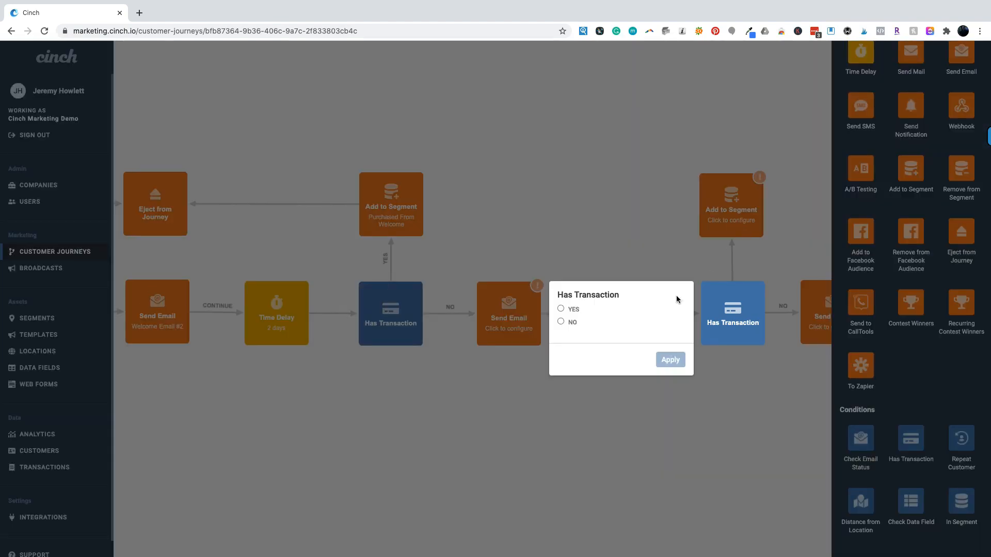
click(566, 309)
click(670, 359)
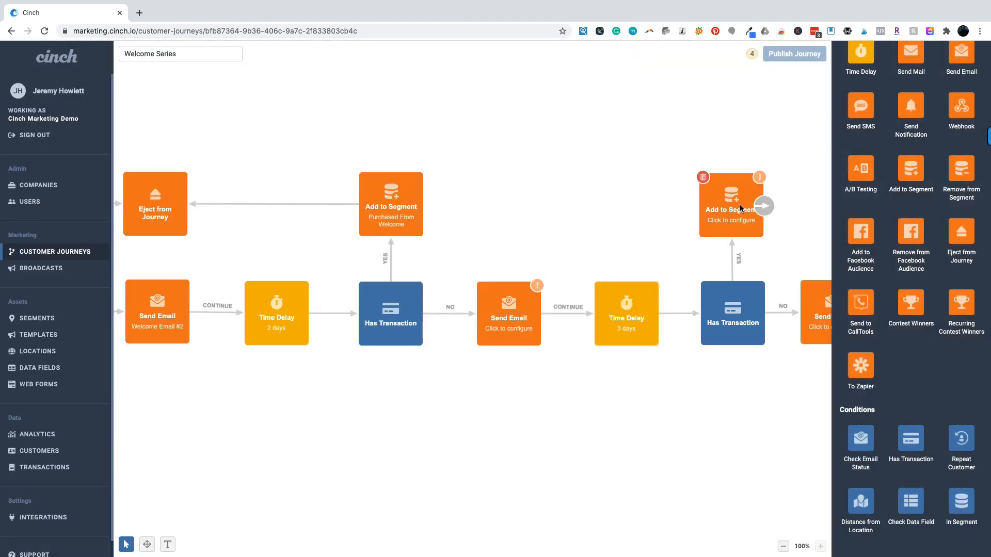
- Set the segment of the new Add to Segment action to Purchased From Welcome
click(756, 206)
click(639, 208)
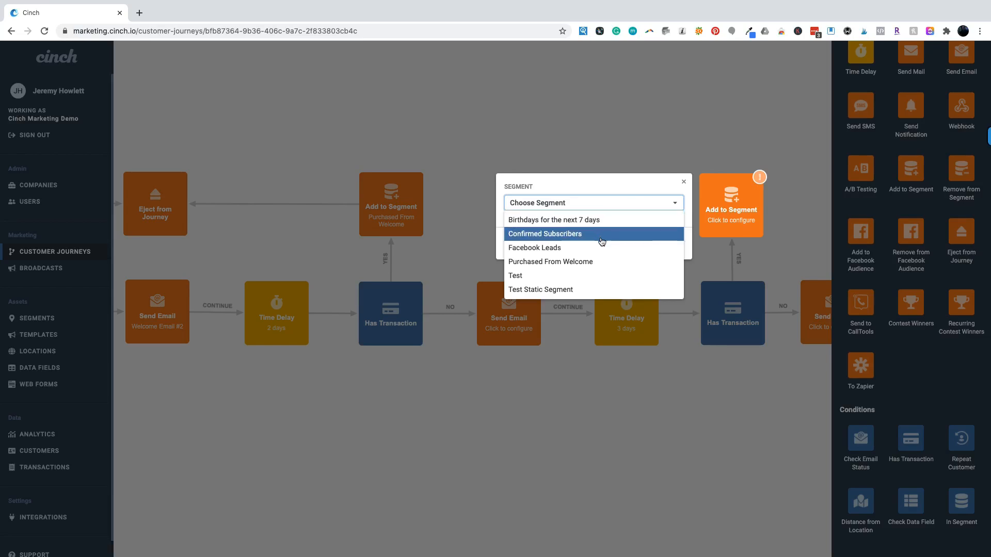
click(596, 261)
click(667, 248)
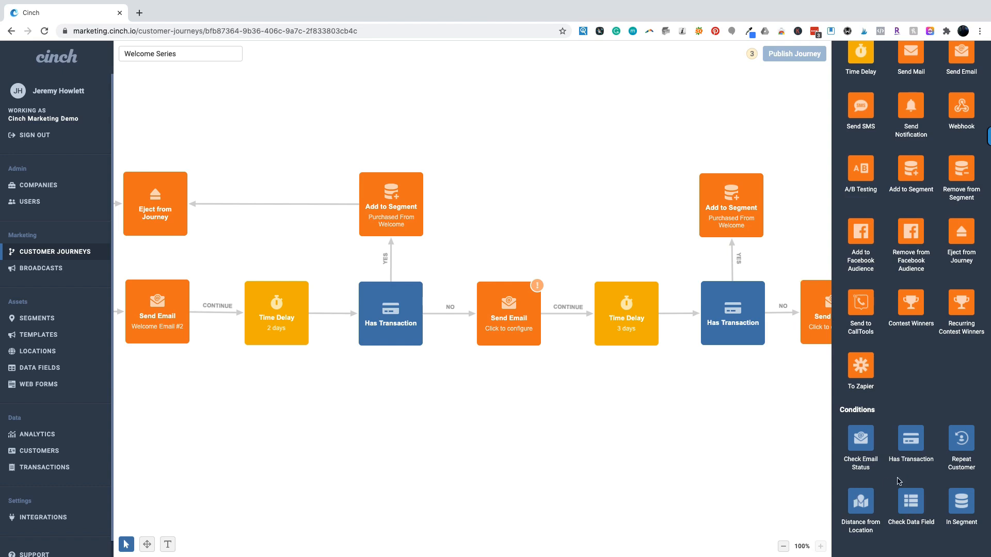
- Add a Check Email Status condition below the last Has Transaction condition and connect the two on No
drag(860, 440, 729, 419)
drag(761, 321, 729, 419)
click(568, 322)
click(670, 359)
- Set the Check Email Status condition's template to Welcome Email #2
click(730, 419)
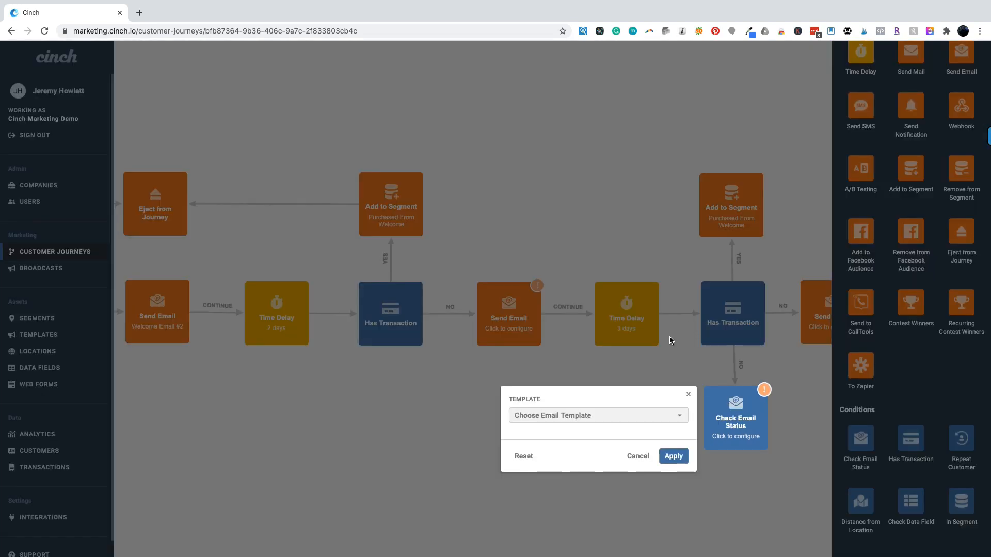
click(601, 416)
click(586, 434)
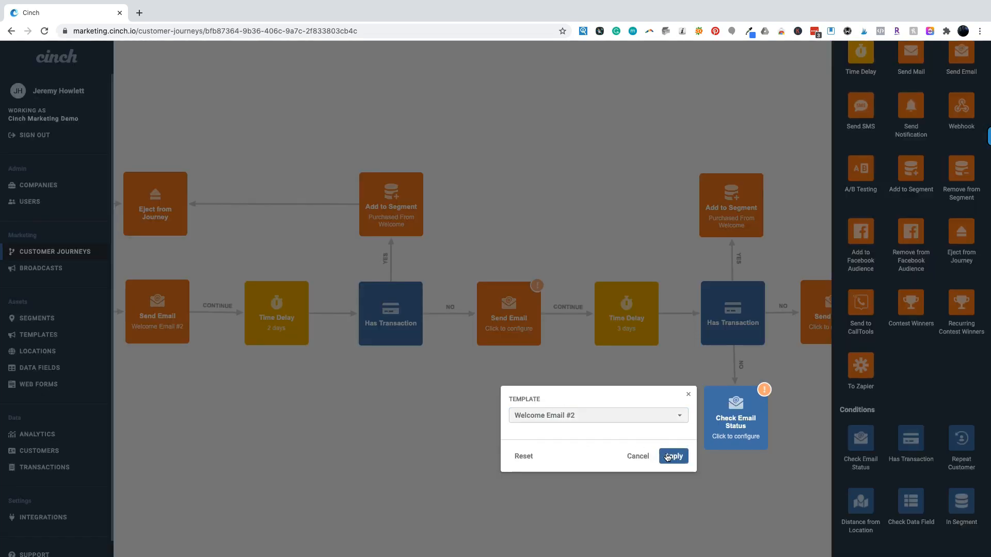
click(672, 455)
- Add a Send Email action beside the Check Email Status condition and connect the condition to it on Has Not Opened
scroll(686, 400, right, 3)
scroll(686, 400, right, 2)
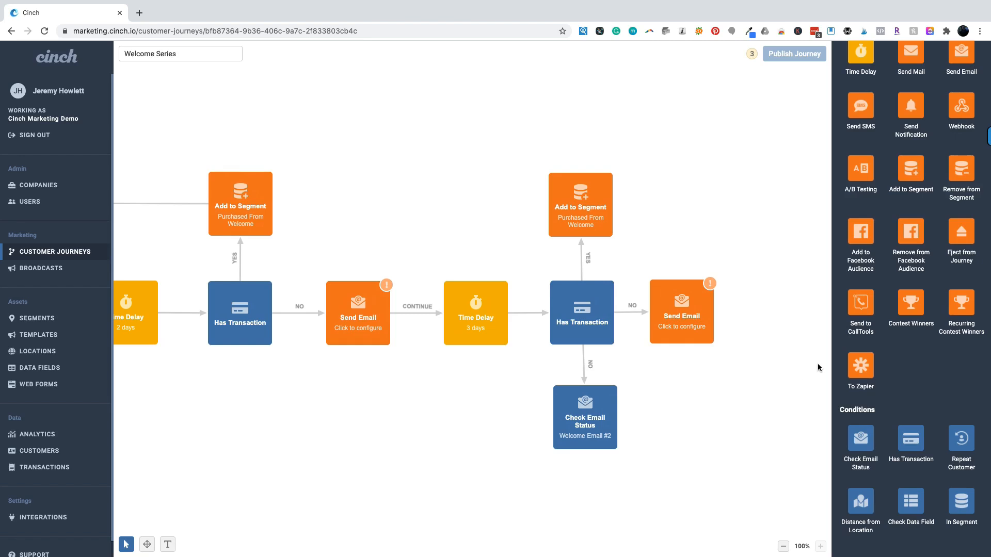
drag(958, 57, 691, 420)
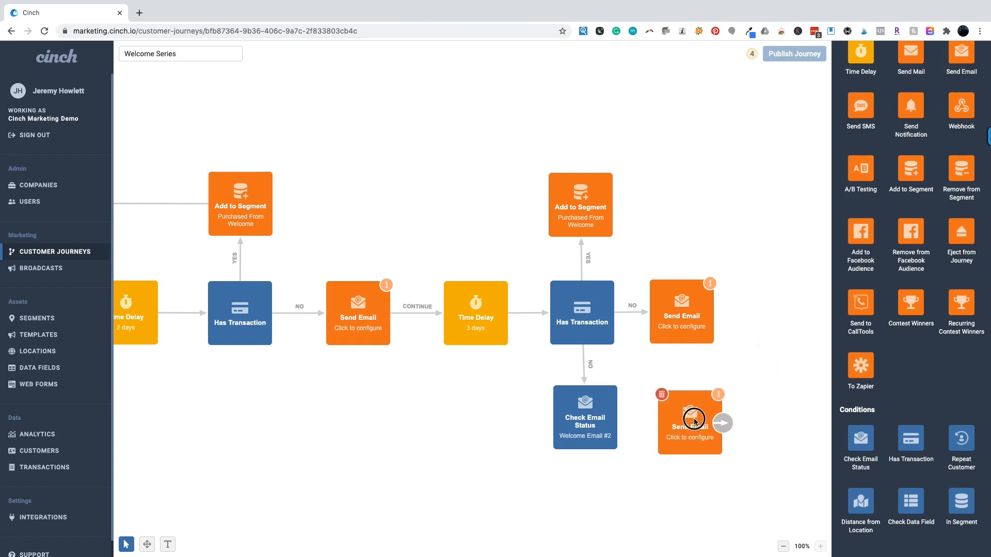
drag(618, 420, 686, 421)
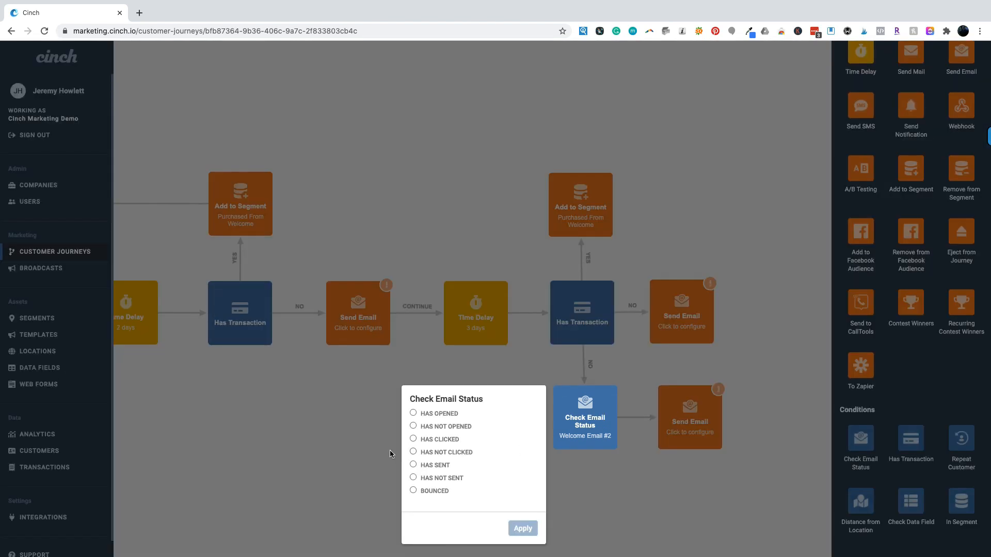
click(413, 426)
click(522, 528)
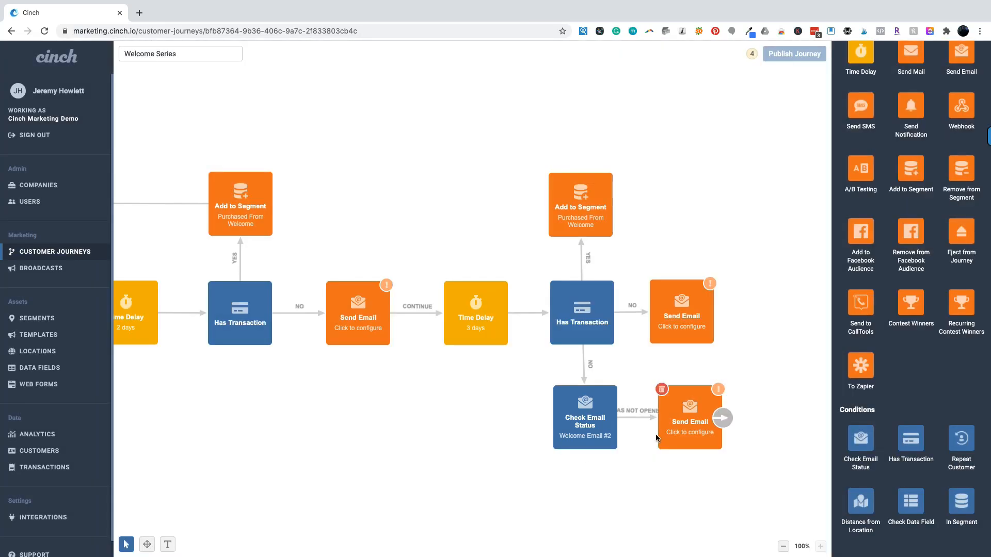